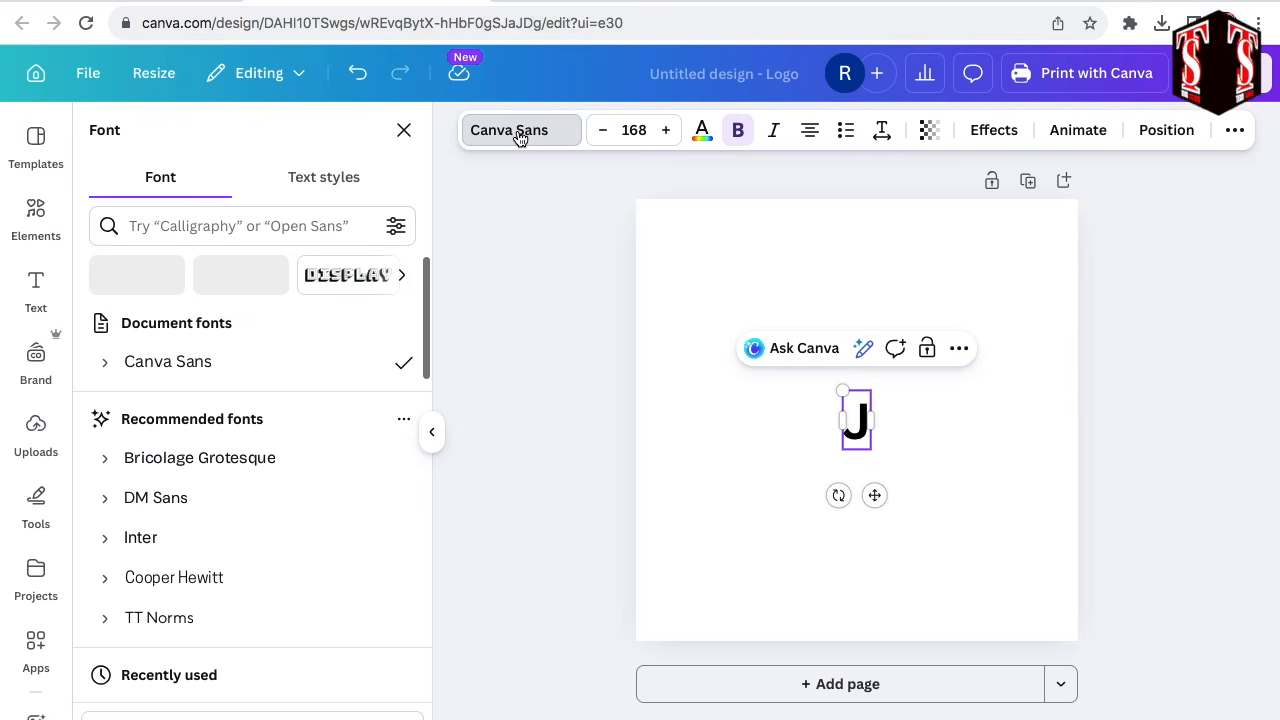
Set the J's font to GFS Didot and enlarge the letter to size 1041 in the middle of the canvas.
click(214, 225)
text(GFS)
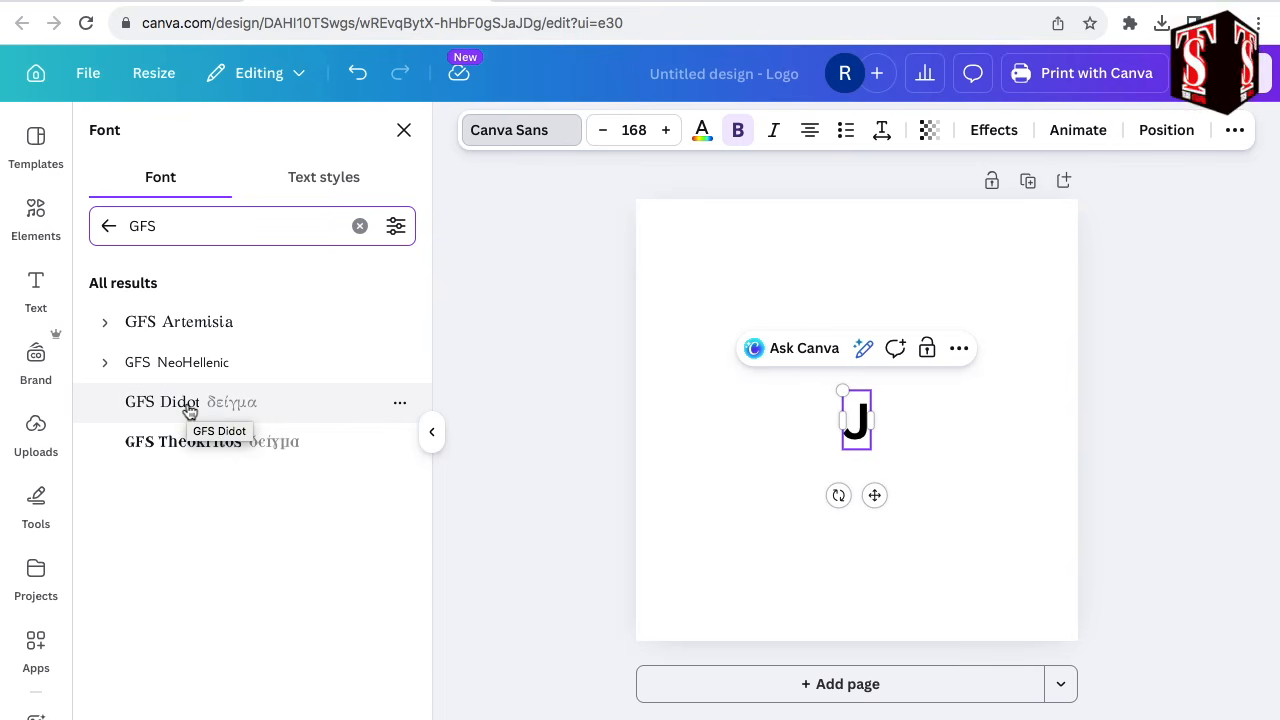
click(189, 405)
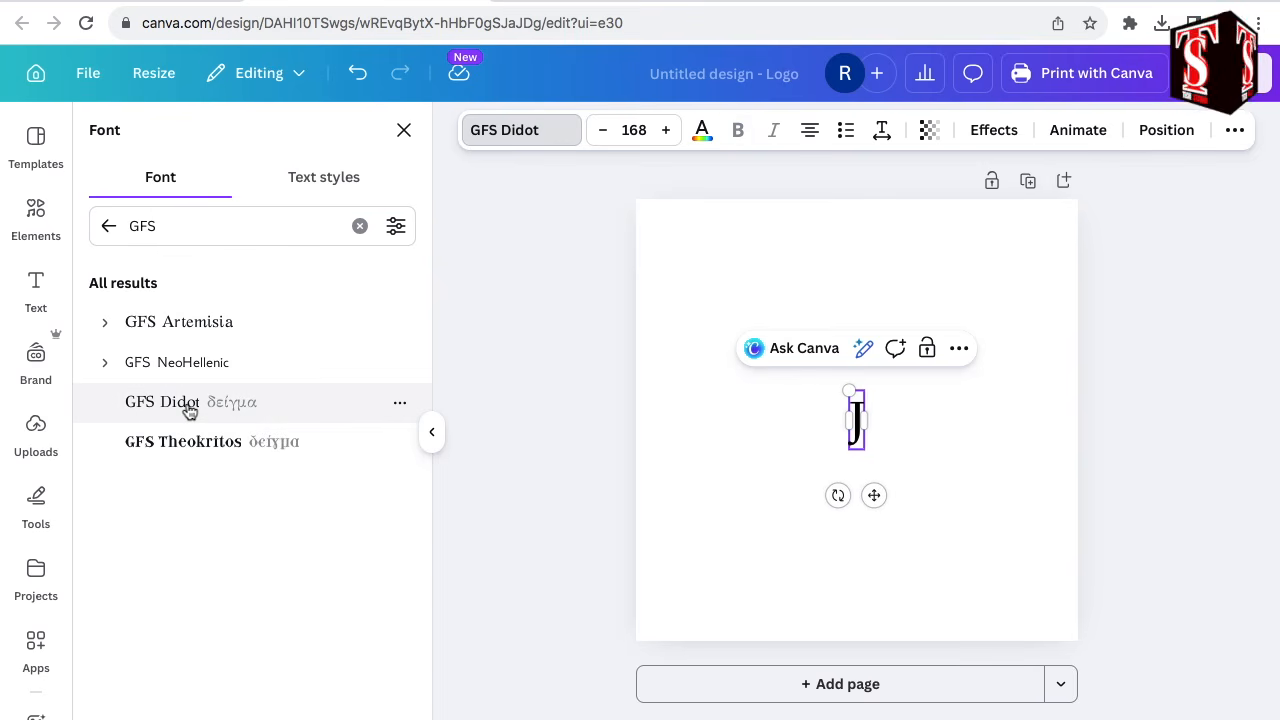
drag(849, 391, 790, 232)
drag(865, 449, 959, 589)
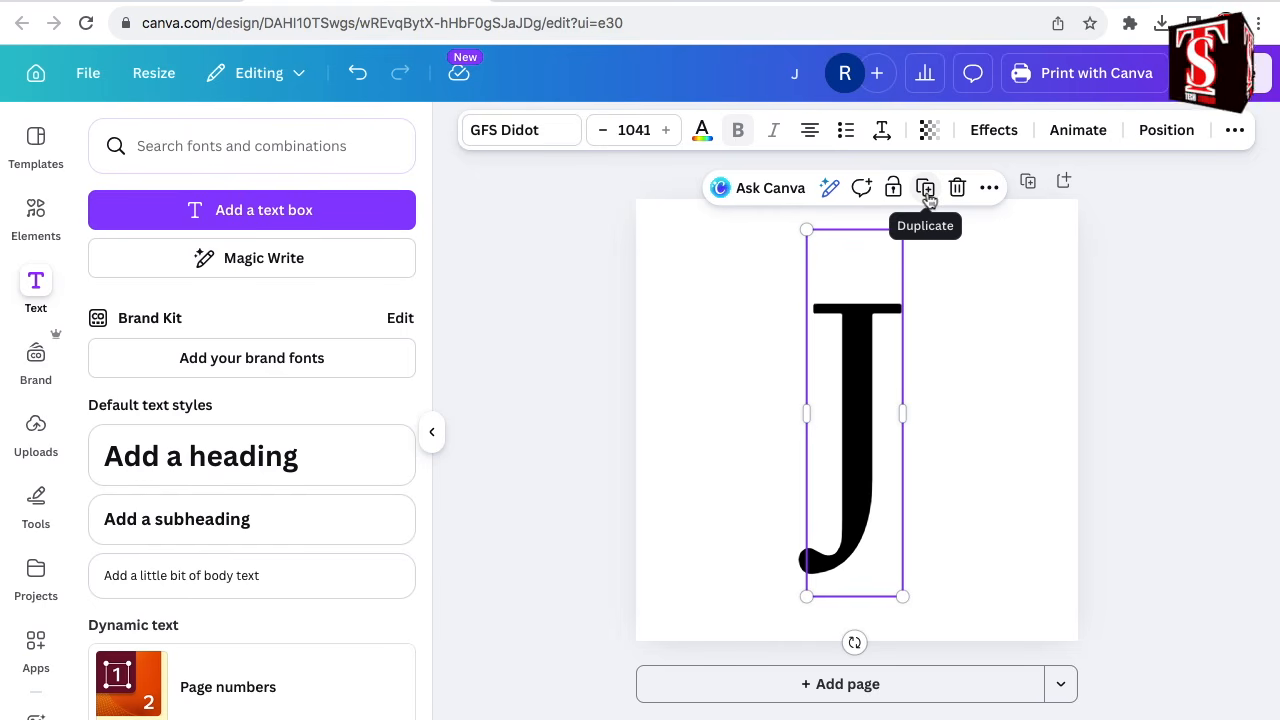
Duplicate the J as an S and centre it over the J at font size 803.
click(927, 192)
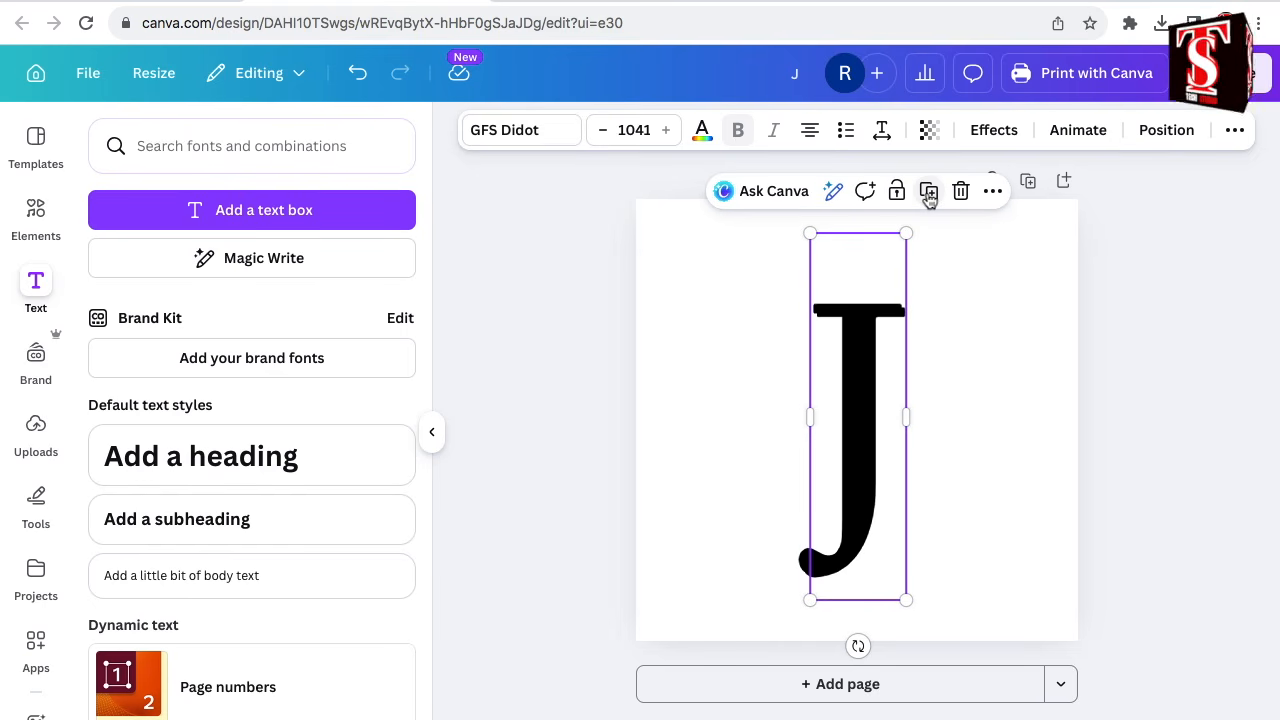
drag(869, 423, 948, 433)
double_click(947, 431)
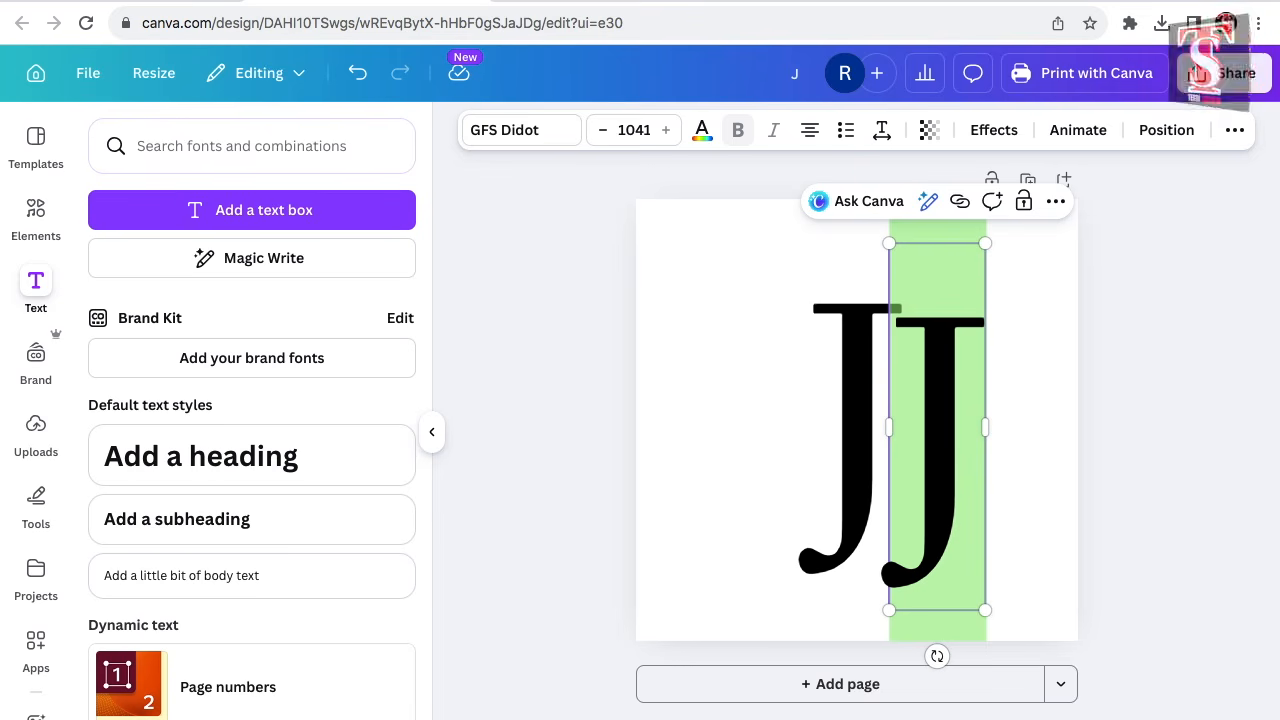
text(S)
drag(1018, 242, 981, 329)
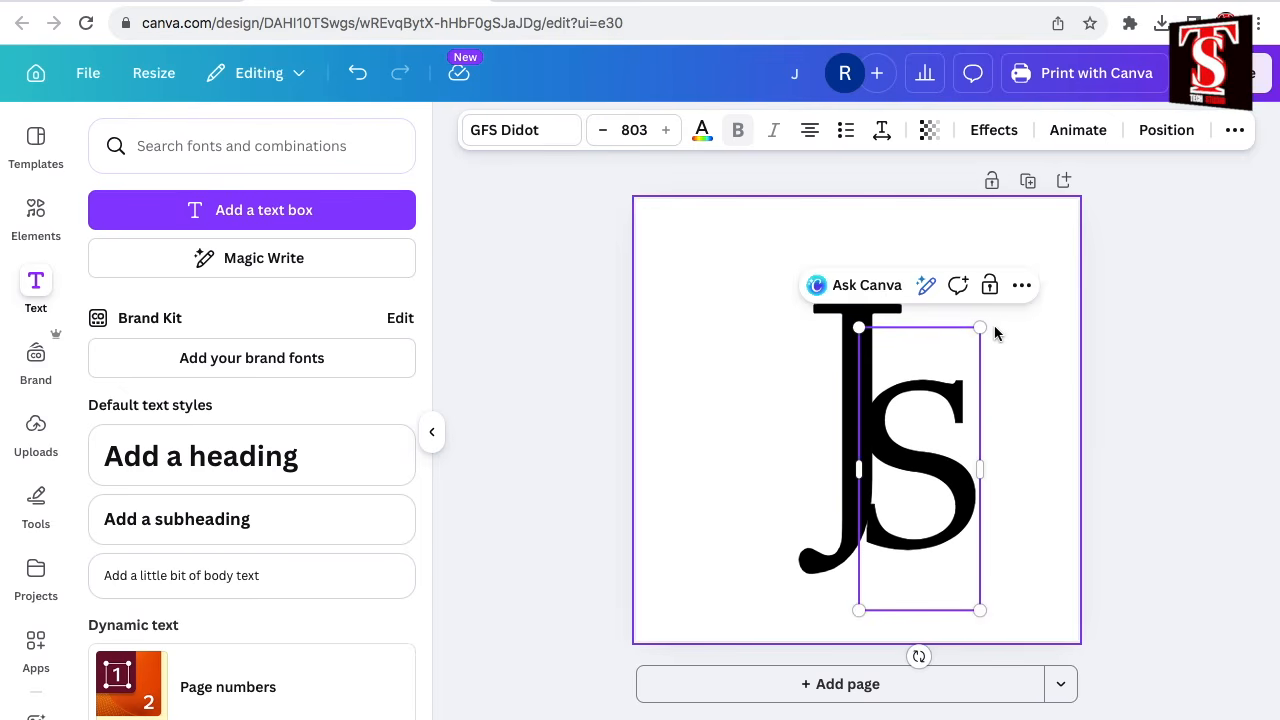
drag(926, 435, 861, 399)
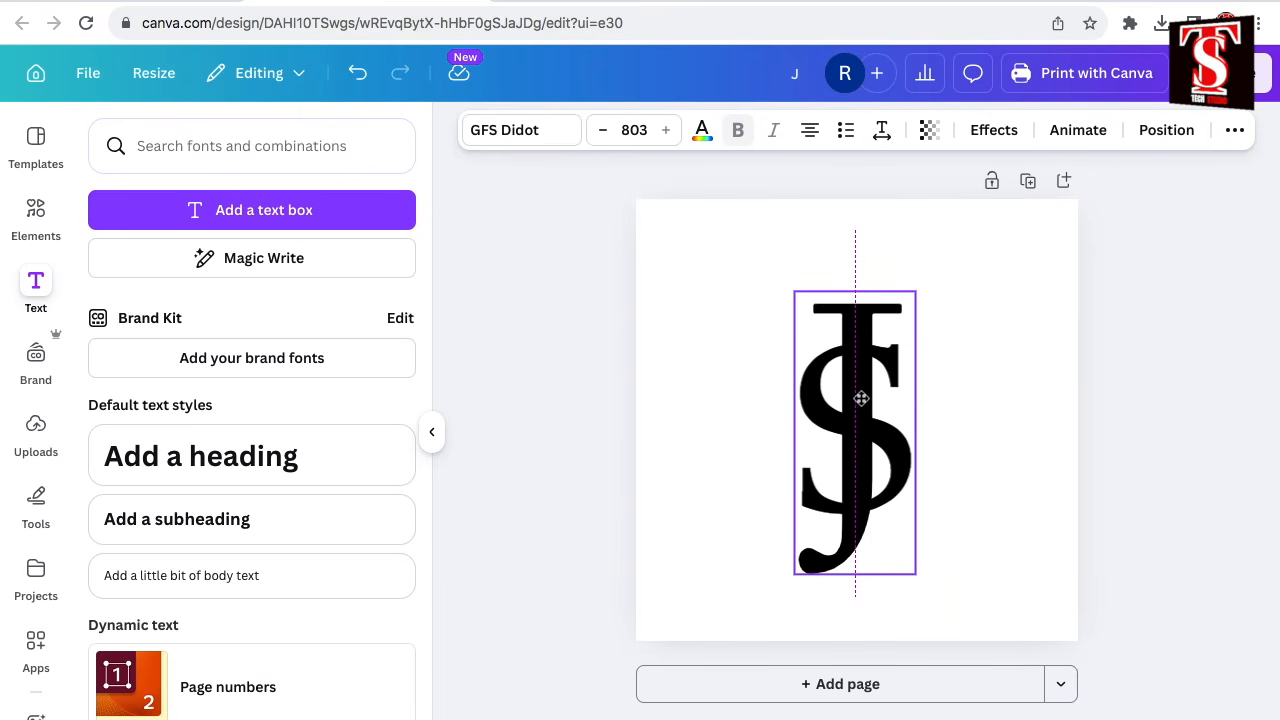
Search the elements for "crown" and limit the results to graphics.
click(36, 210)
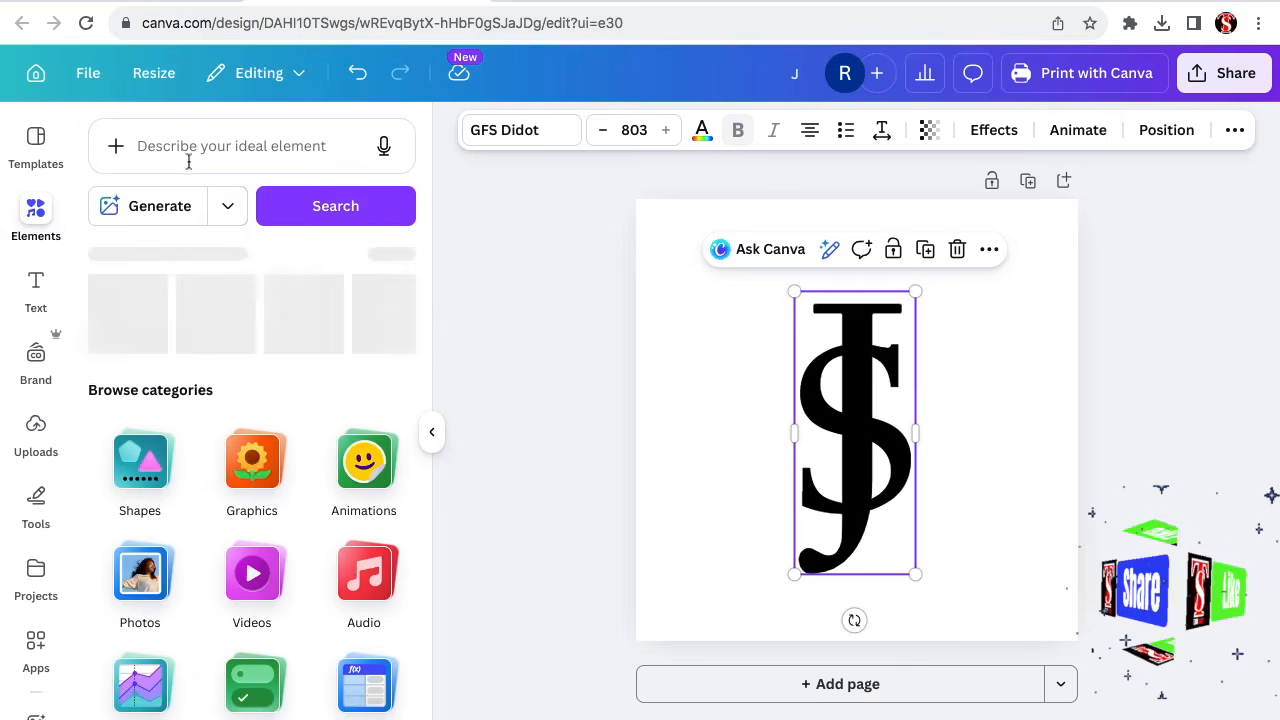
click(188, 157)
text(crown)
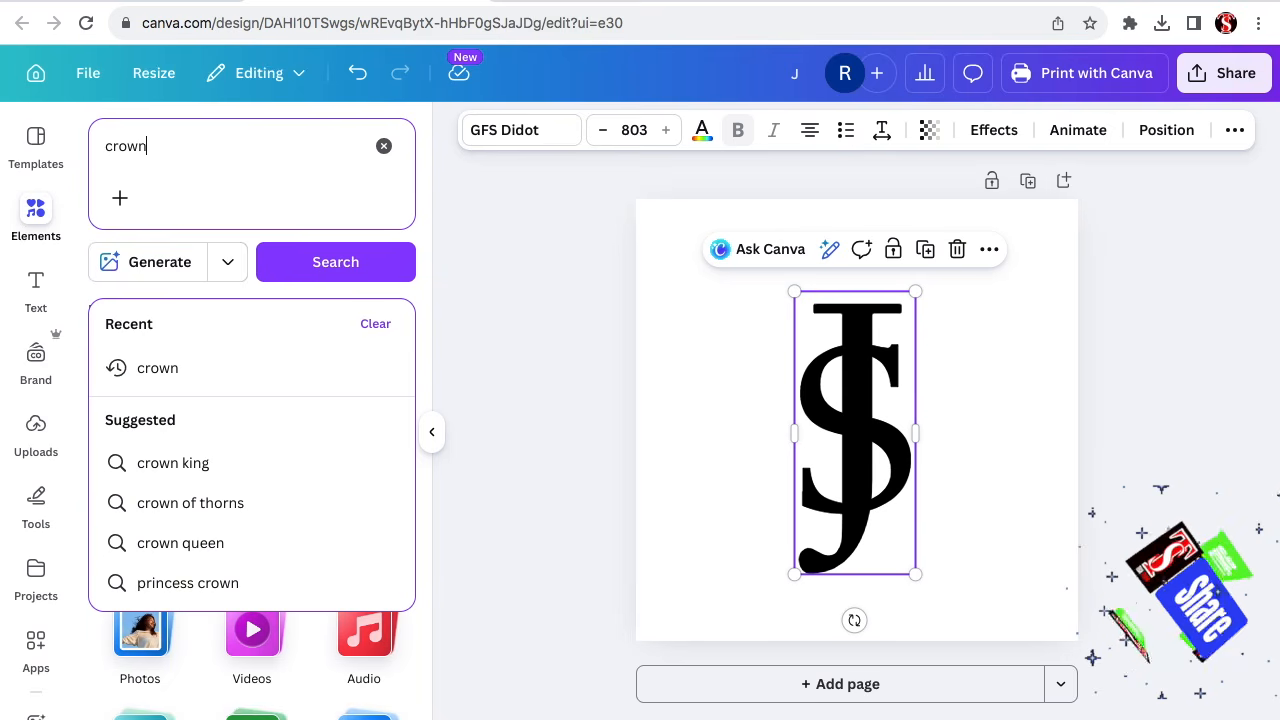
key(Return)
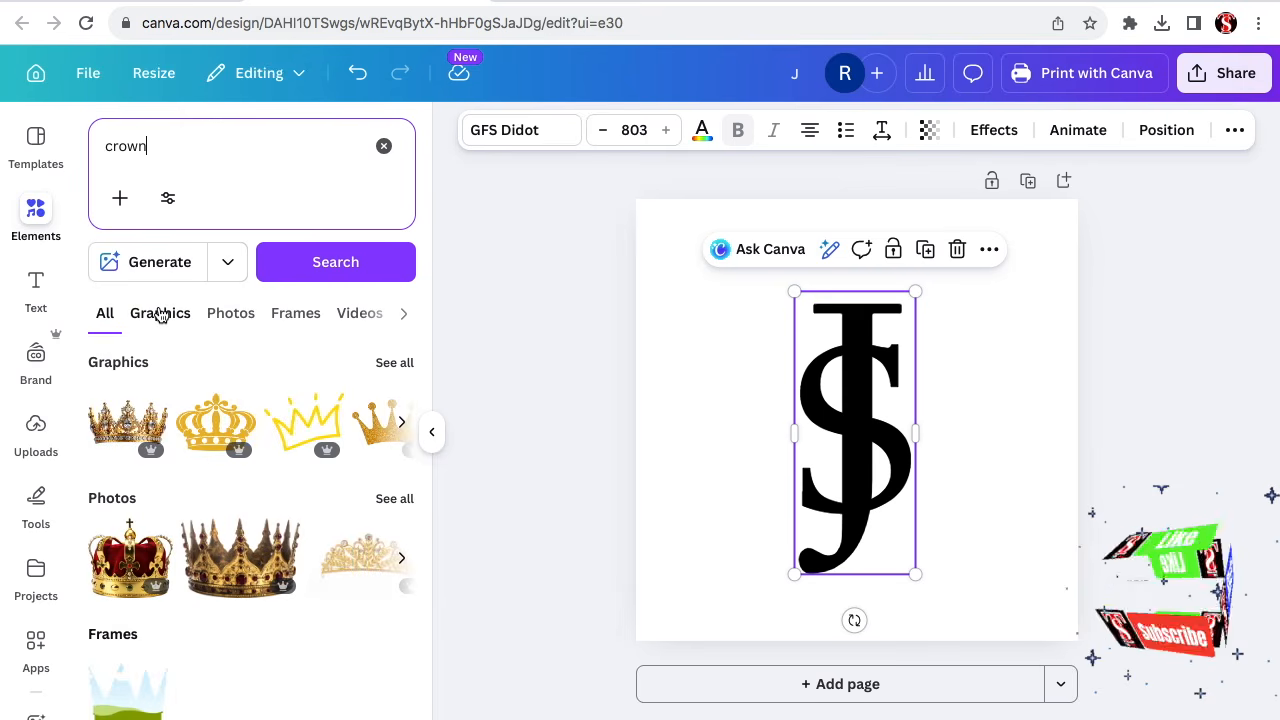
click(160, 314)
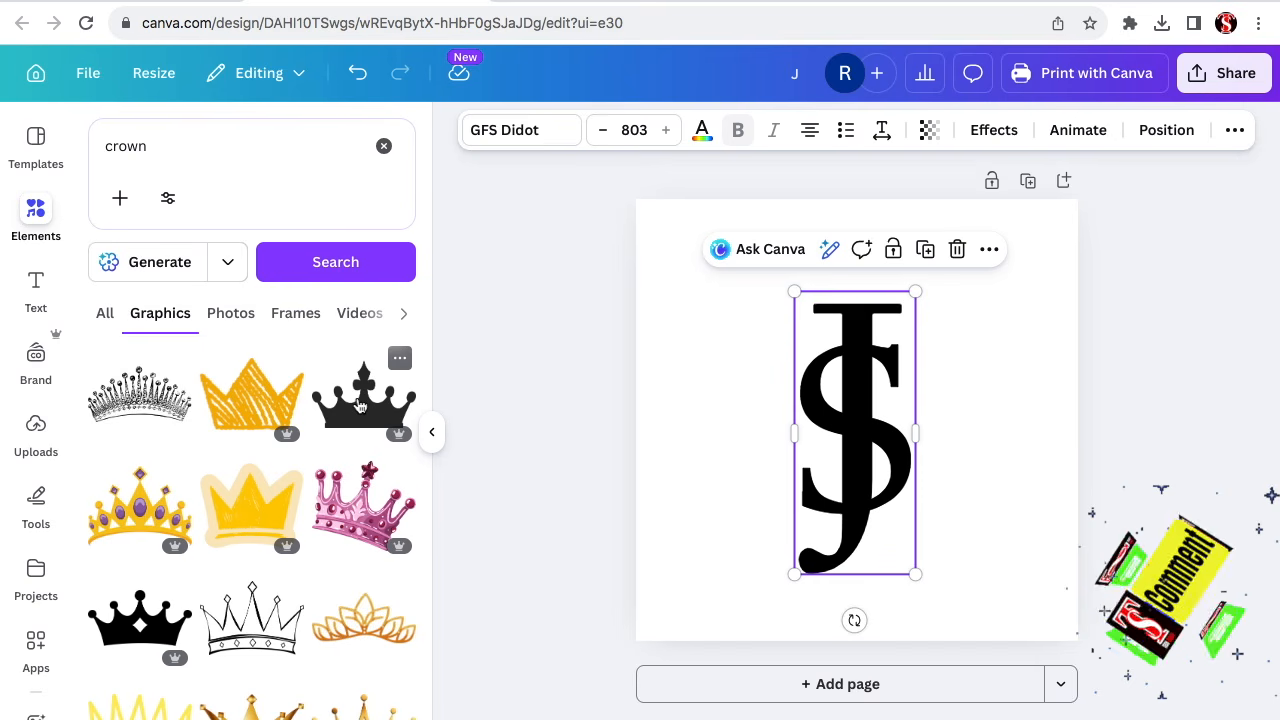
Add the solid black crown with the cross-shaped centre and fit it just above the J at about the letter's width.
click(362, 405)
drag(943, 471, 855, 401)
drag(776, 397, 820, 284)
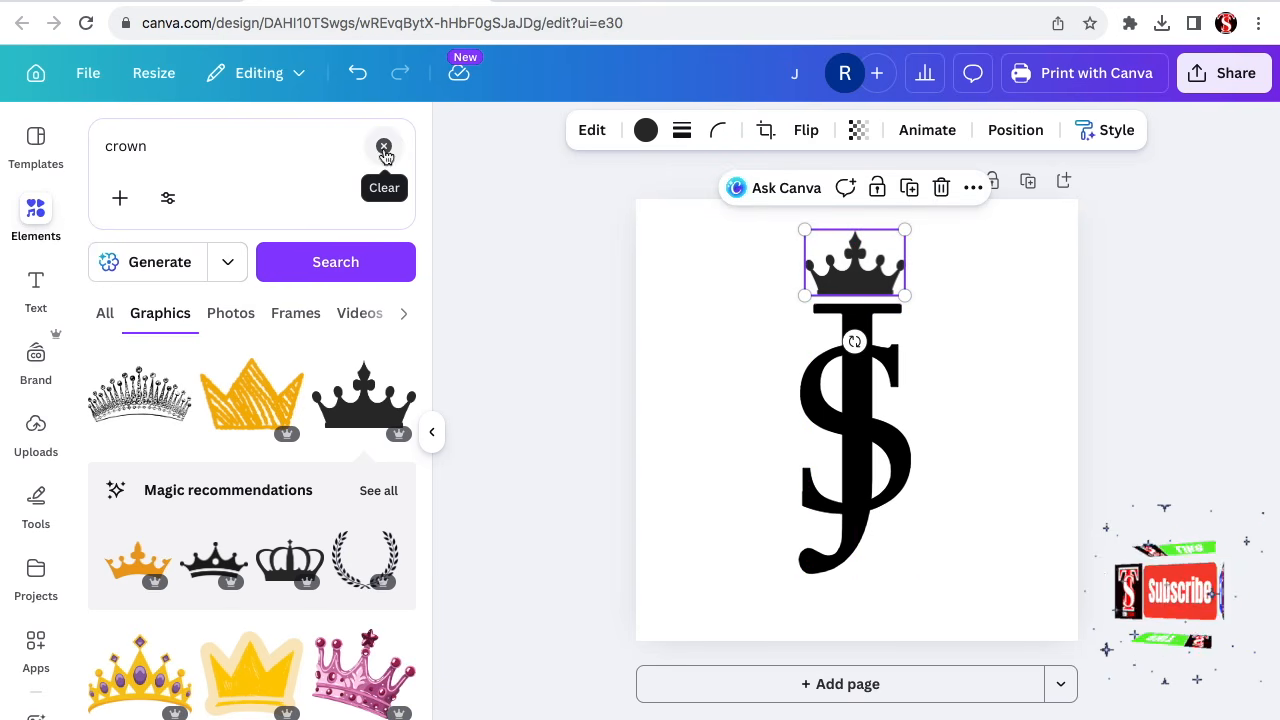
Replace the element search with "wing" and limit the results to graphics.
click(383, 146)
click(256, 146)
text(wing)
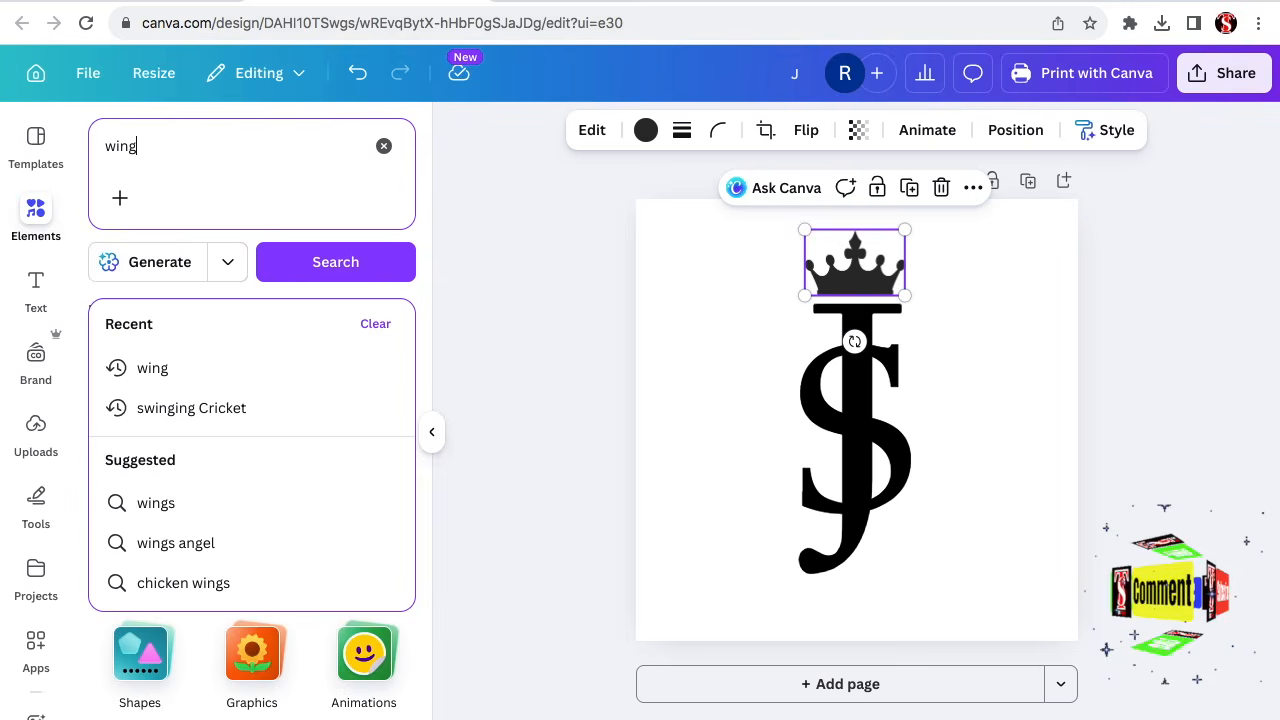
key(Return)
click(164, 316)
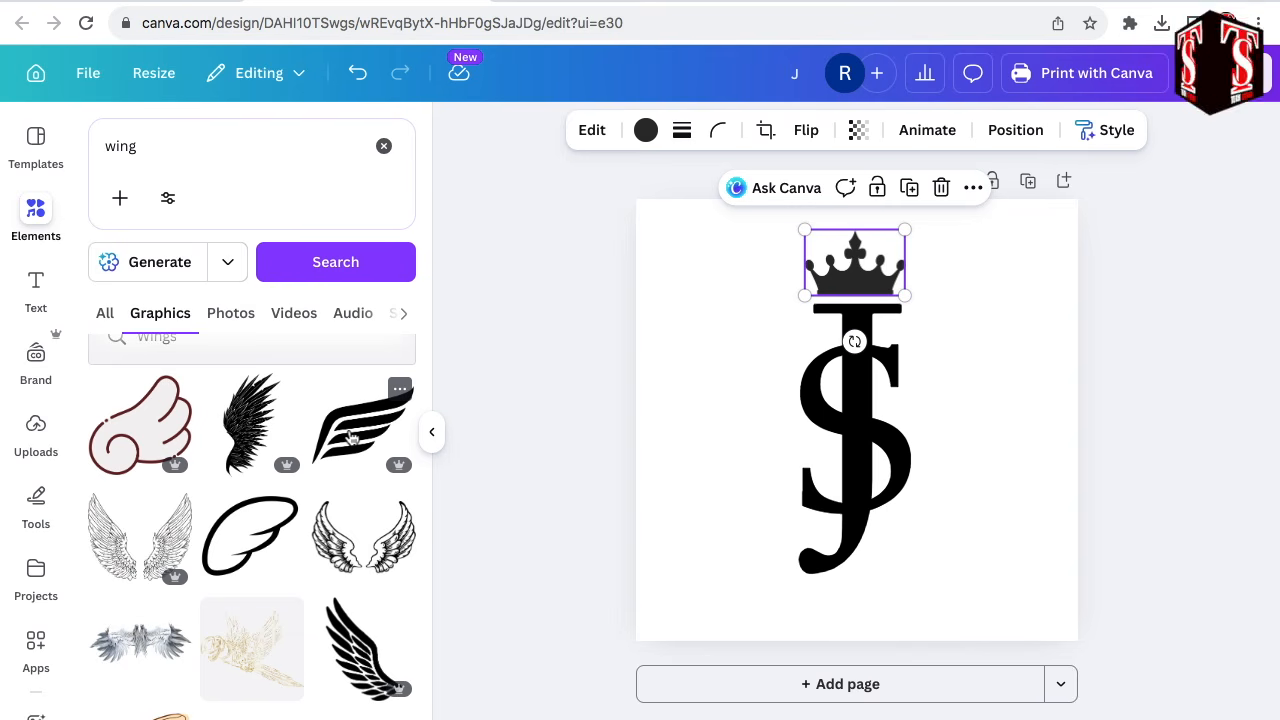
Add the black striped wing and scale it down to sit against the right side of the S.
click(352, 437)
drag(864, 410, 997, 366)
drag(1078, 305, 1038, 360)
drag(975, 403, 980, 401)
Duplicate the wing to the left side of the S and flip the copy horizontally, fitting it against the letter.
click(1030, 314)
drag(985, 420, 743, 428)
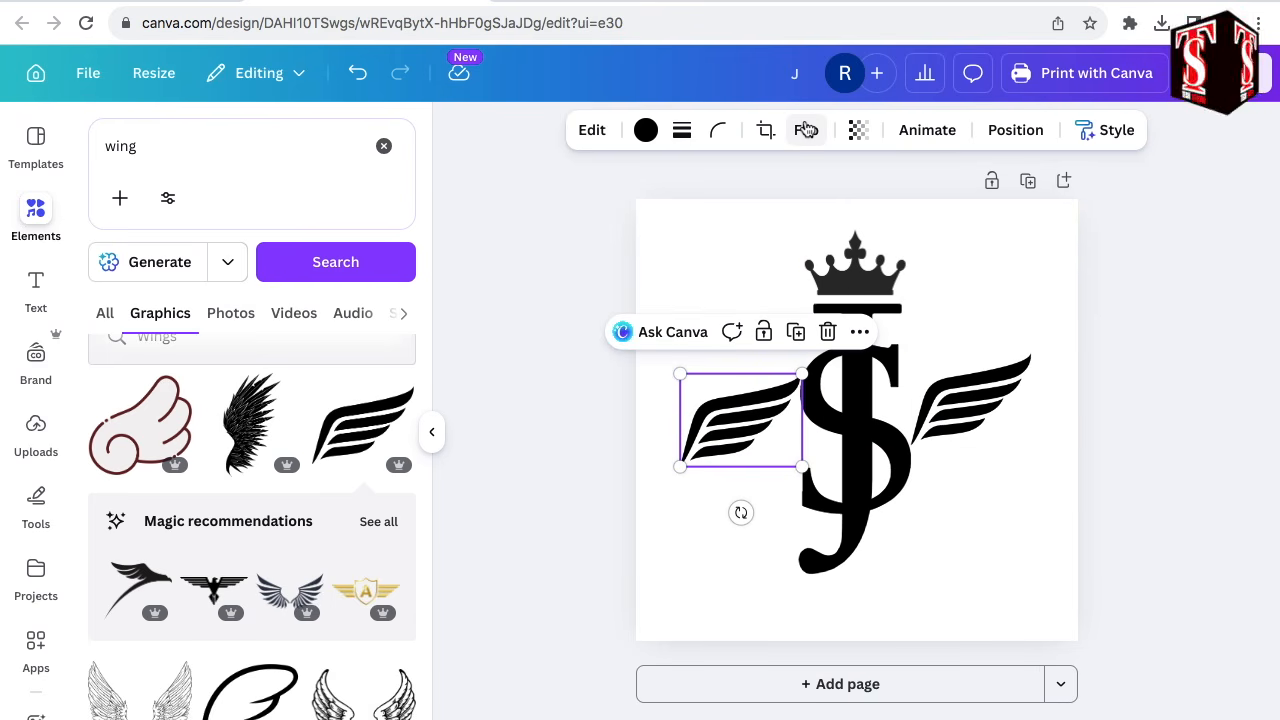
click(806, 130)
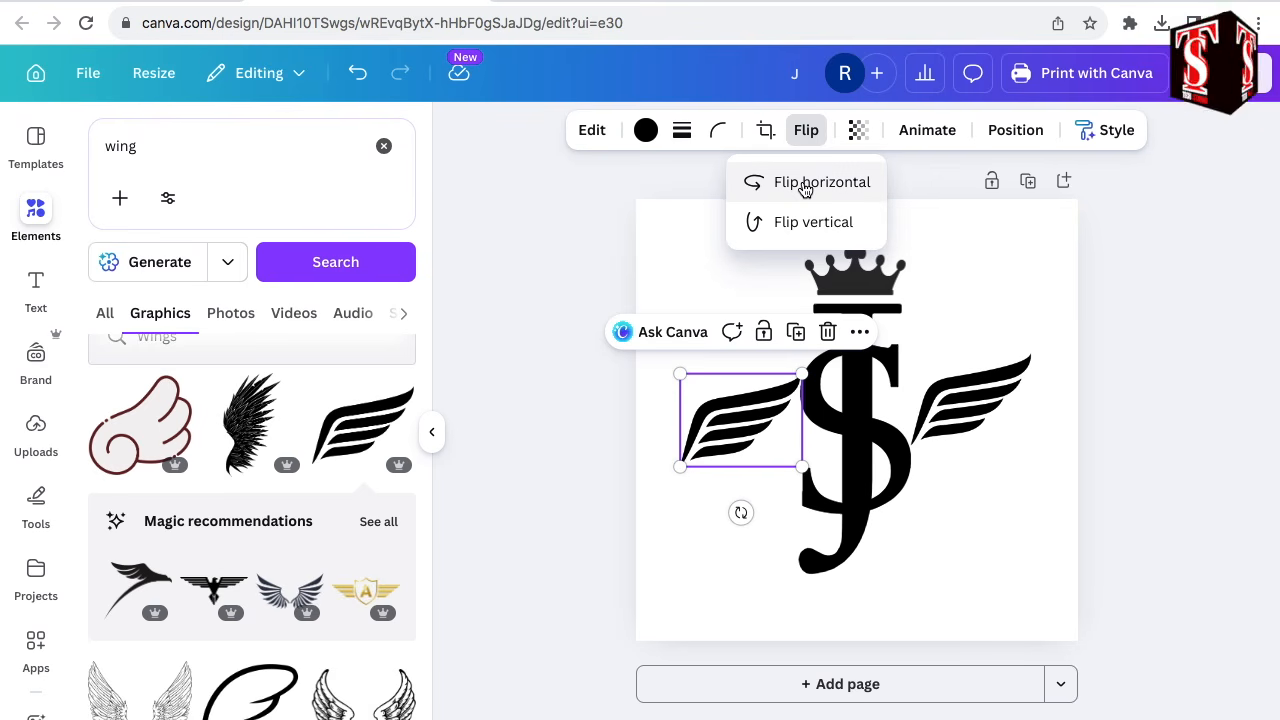
click(806, 185)
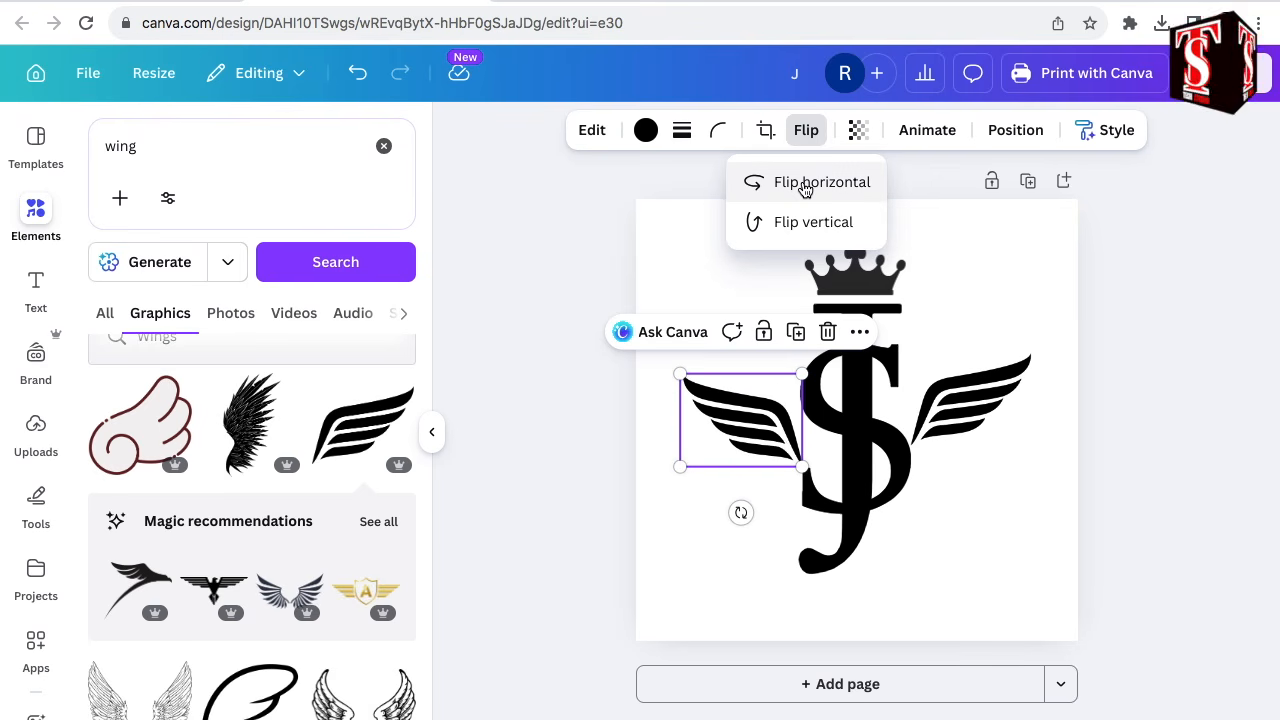
mouse_move(775, 438)
mouse_down()
mouse_move(775, 418)
mouse_move(772, 430)
mouse_up()
Recolour both wings together with the custom orange #EBA305.
click(998, 410)
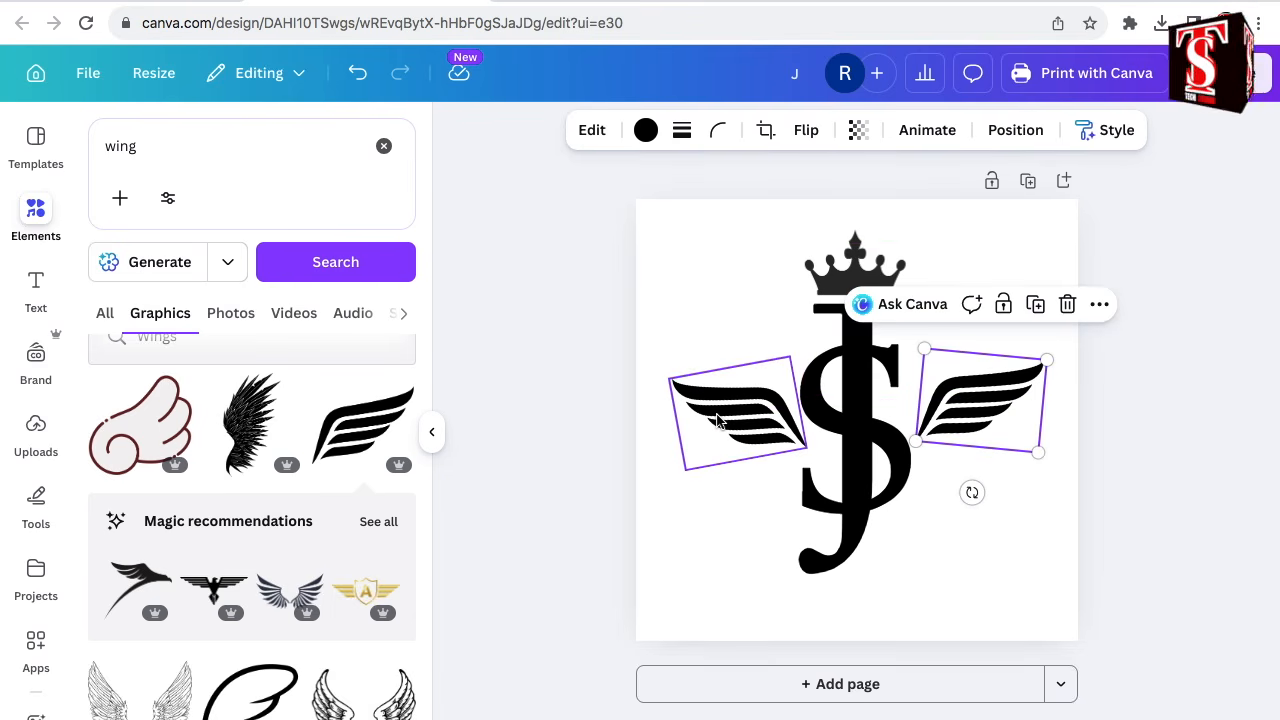
shift+click(717, 420)
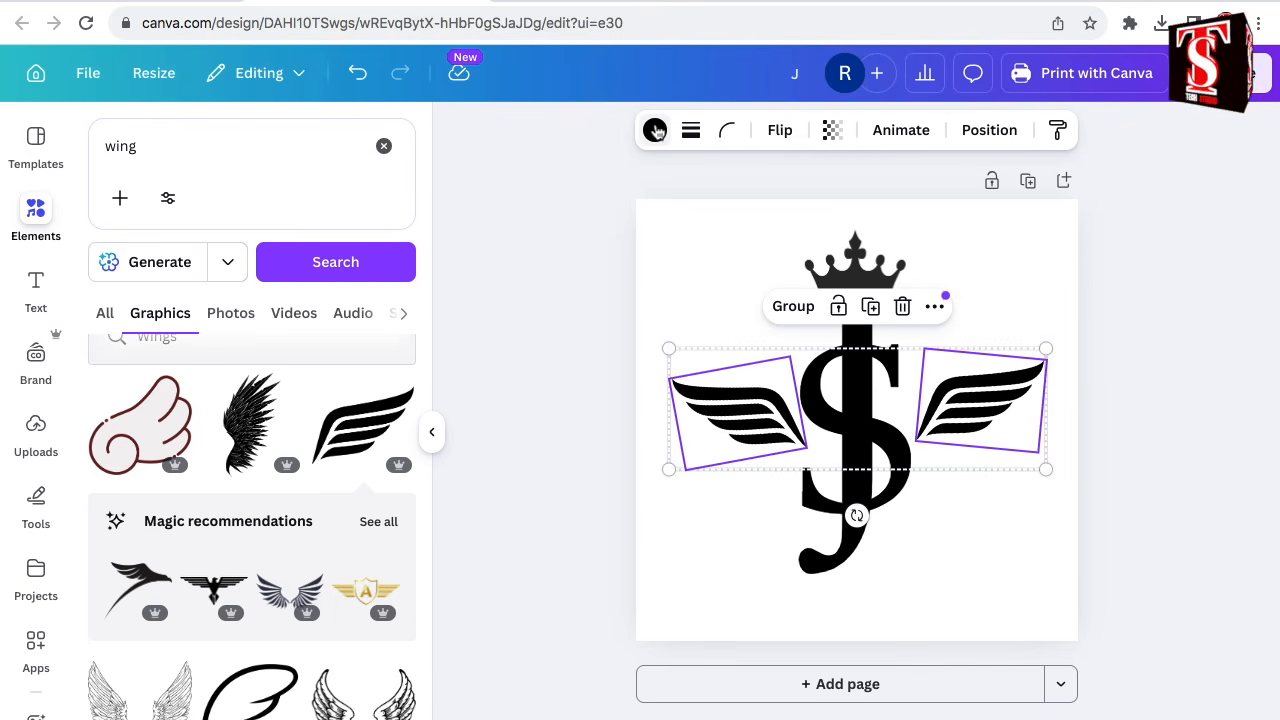
click(655, 131)
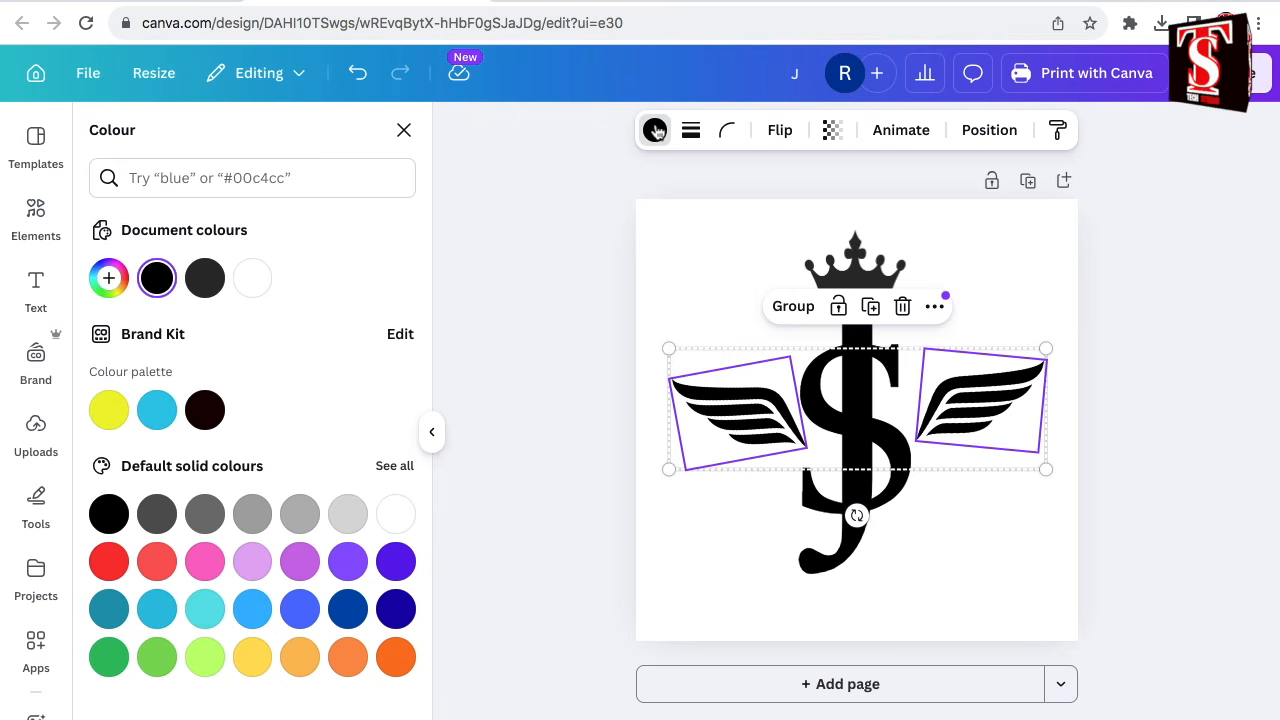
click(108, 277)
click(141, 454)
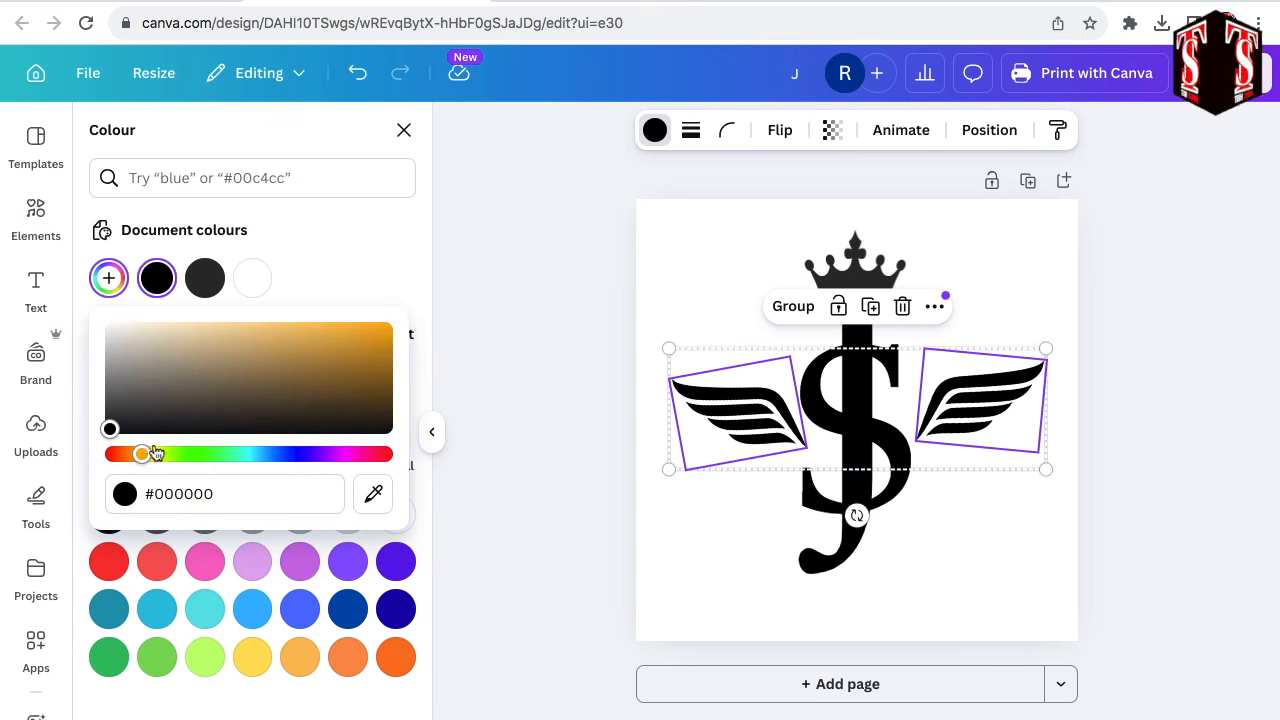
click(389, 339)
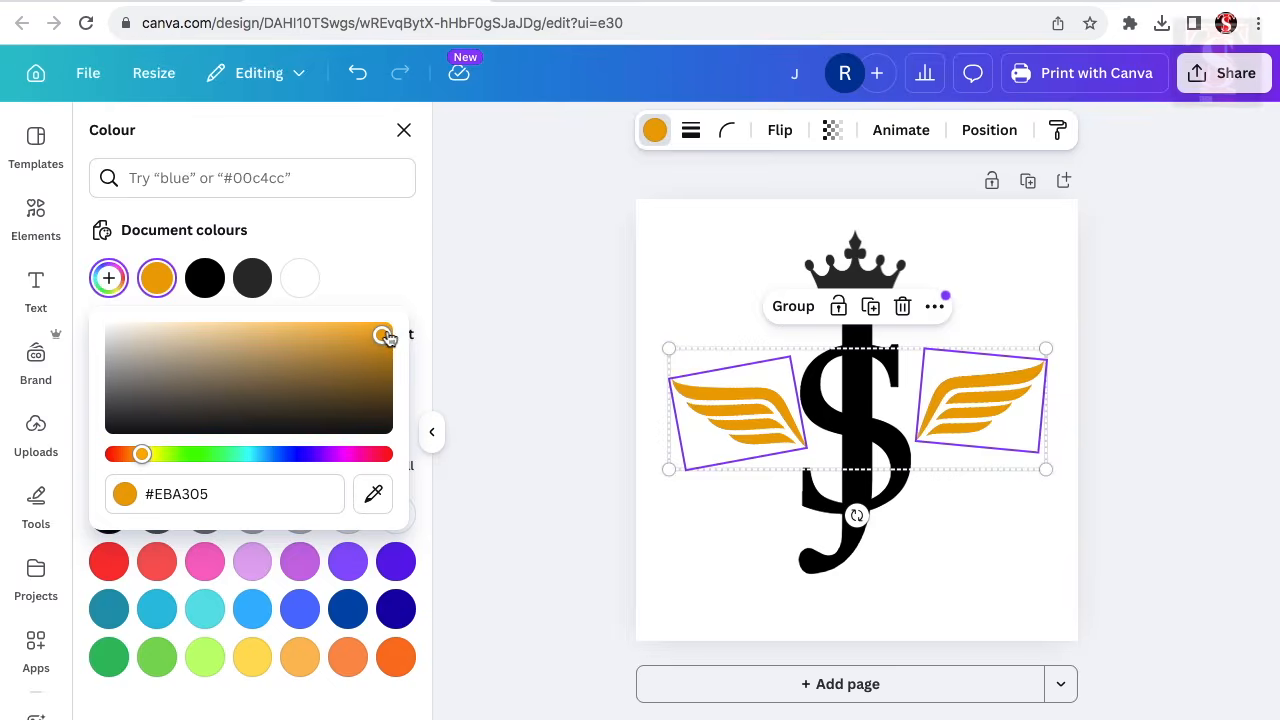
Select the J from the layer list and give it the same orange as the wings.
click(1000, 132)
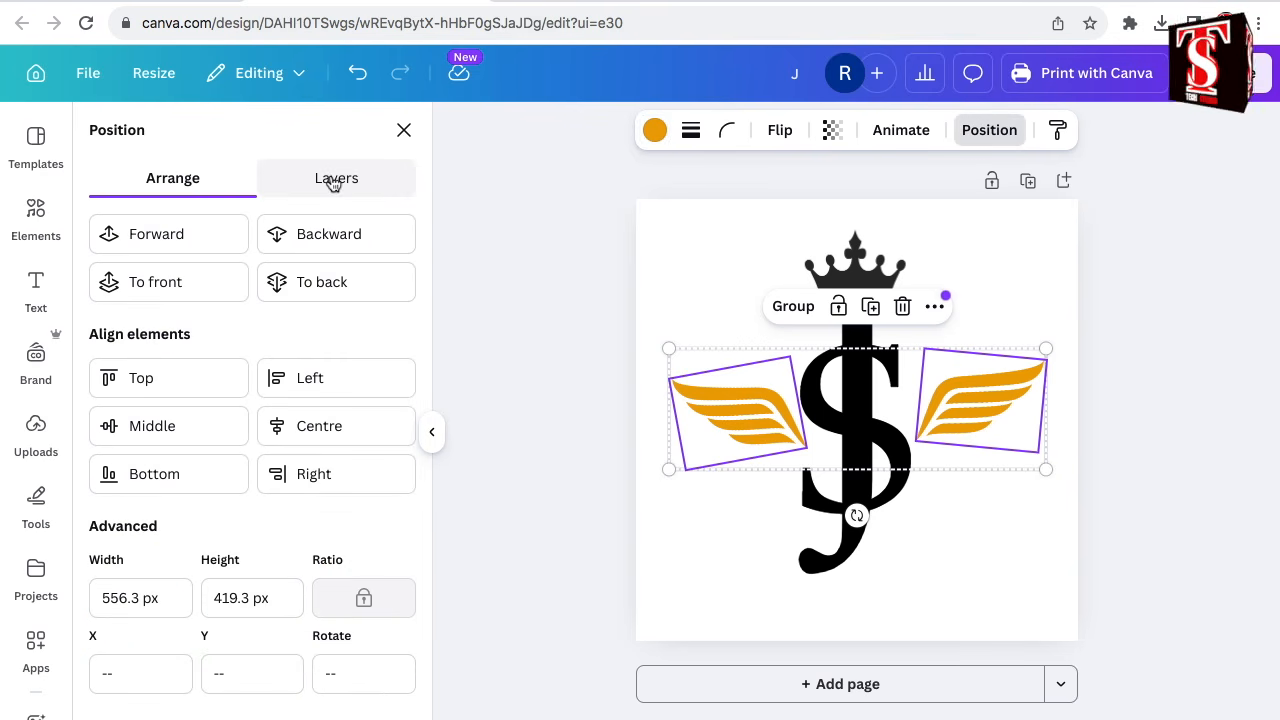
click(334, 180)
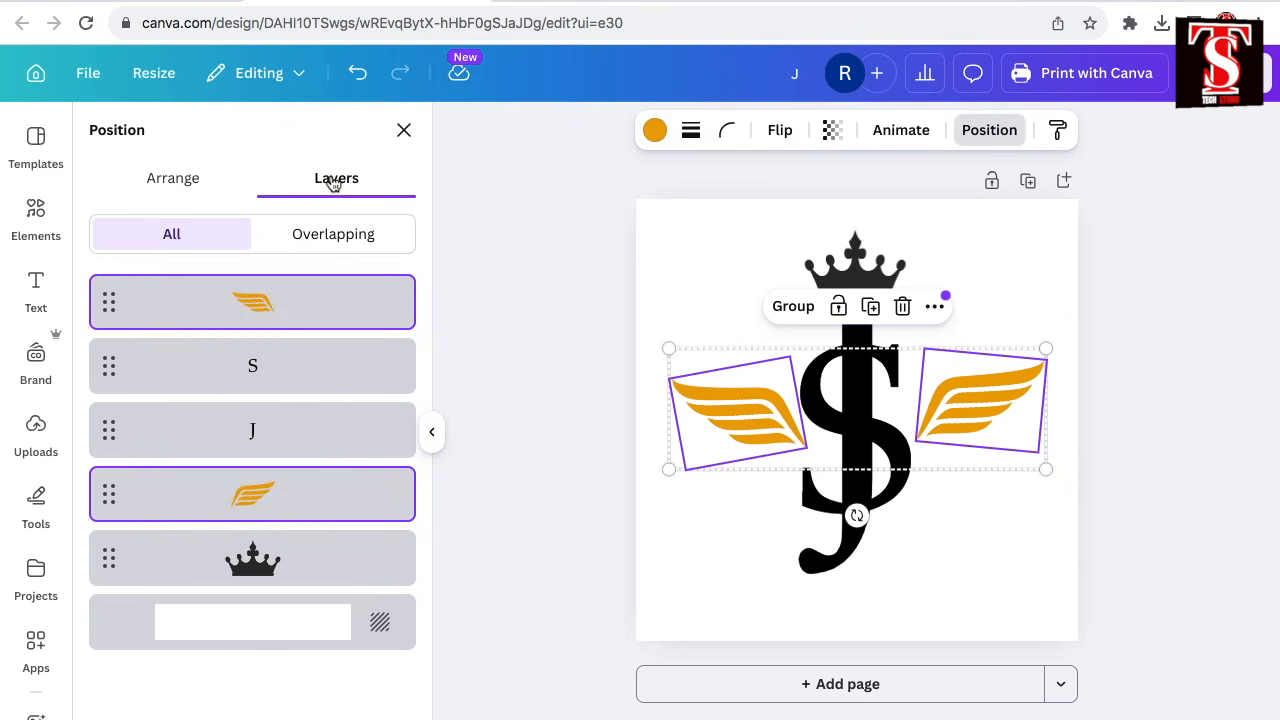
click(261, 430)
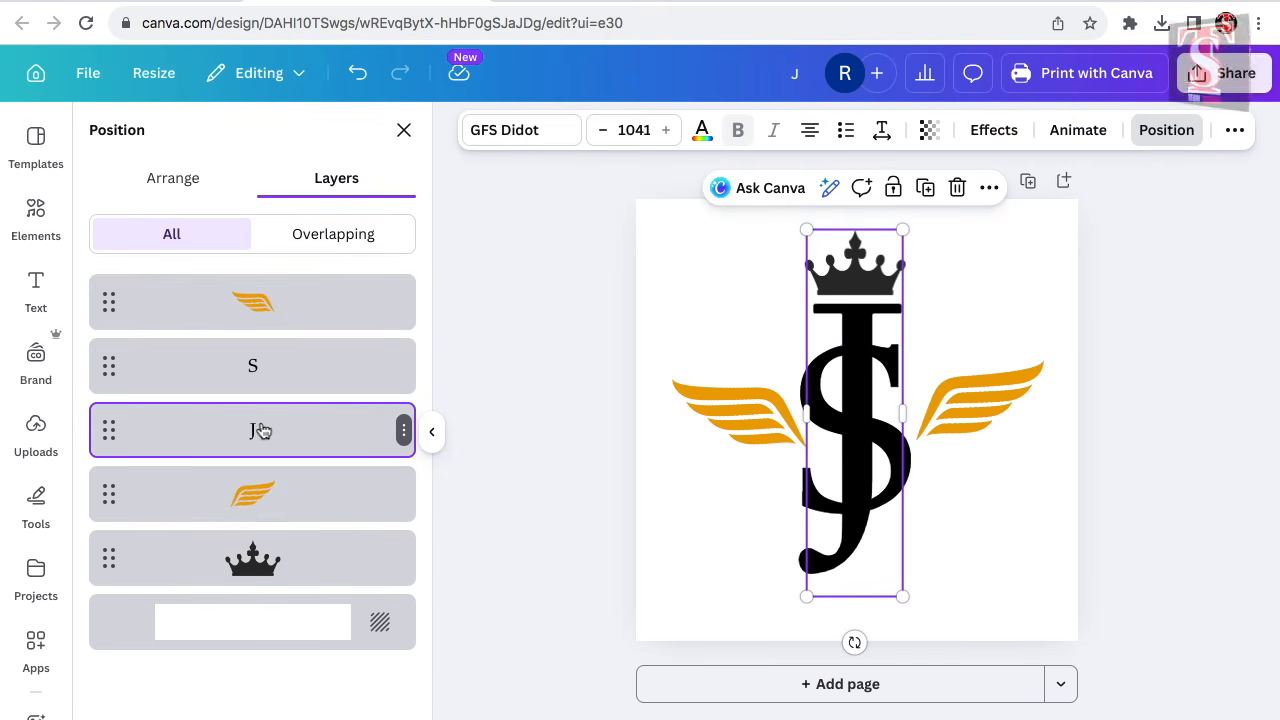
click(702, 131)
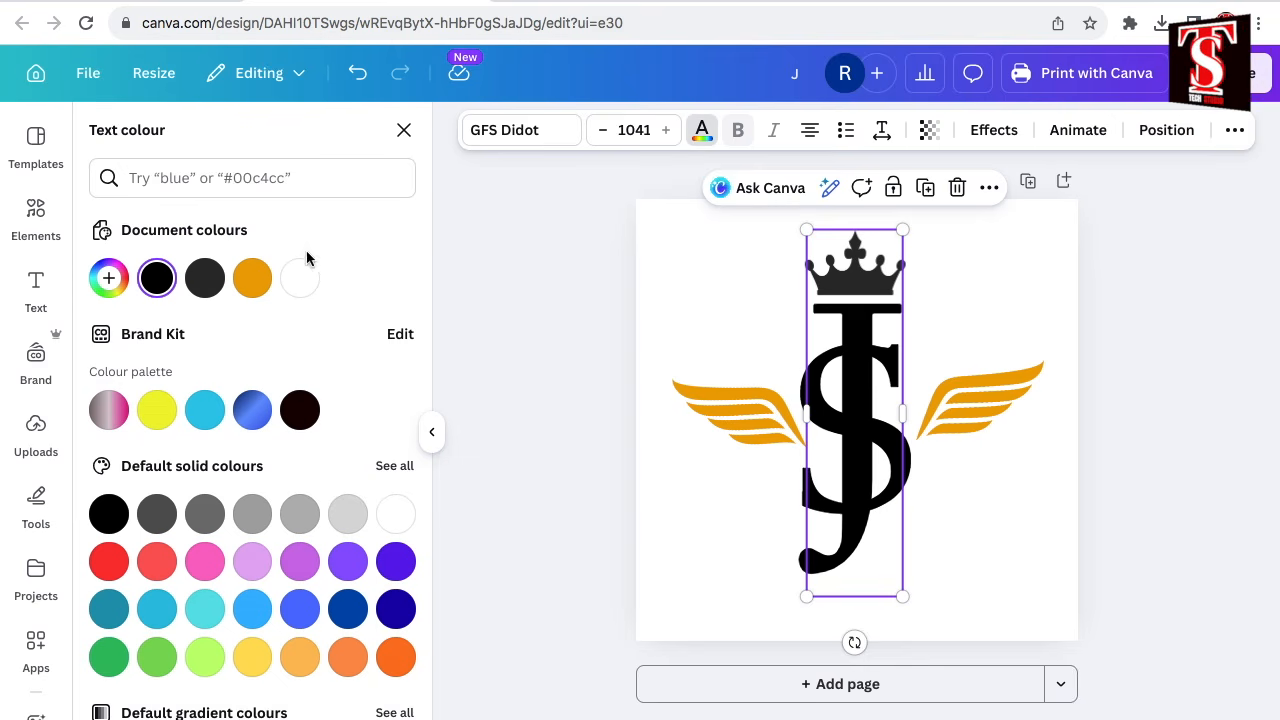
click(254, 284)
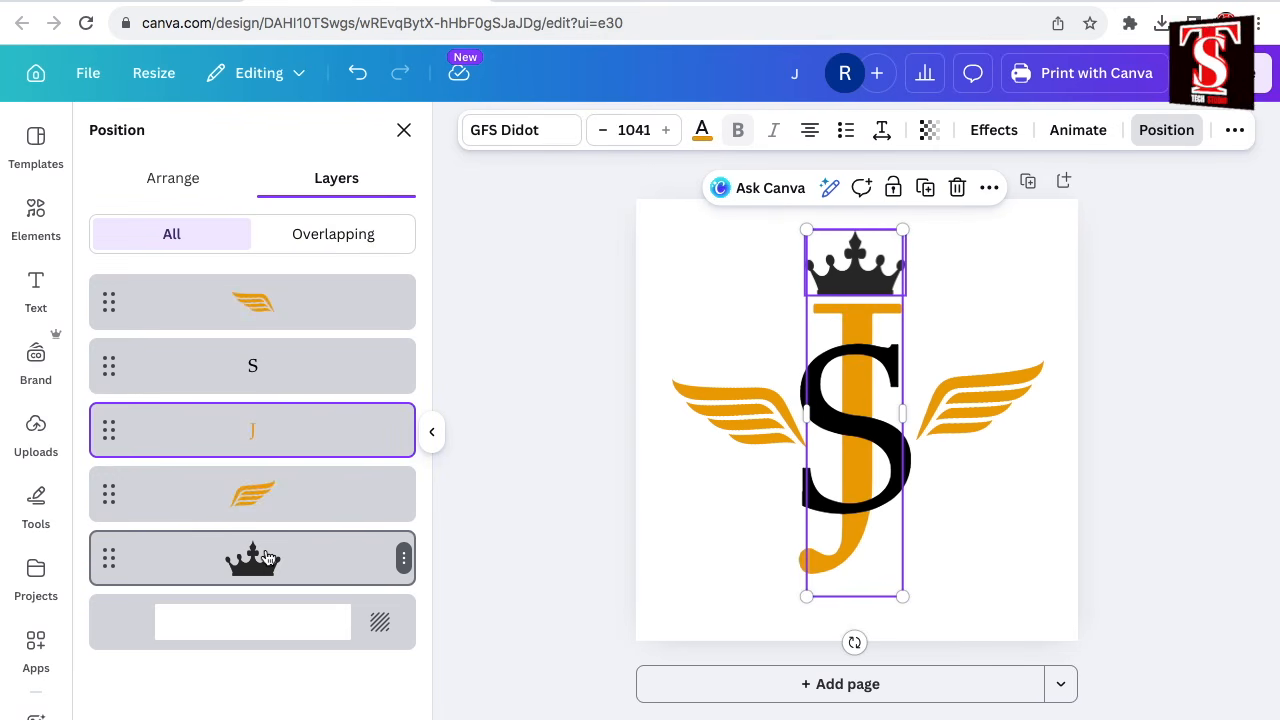
Apply the Custom Duotone filter to the crown and set its highlights to the orange sampled from the right wing.
click(267, 557)
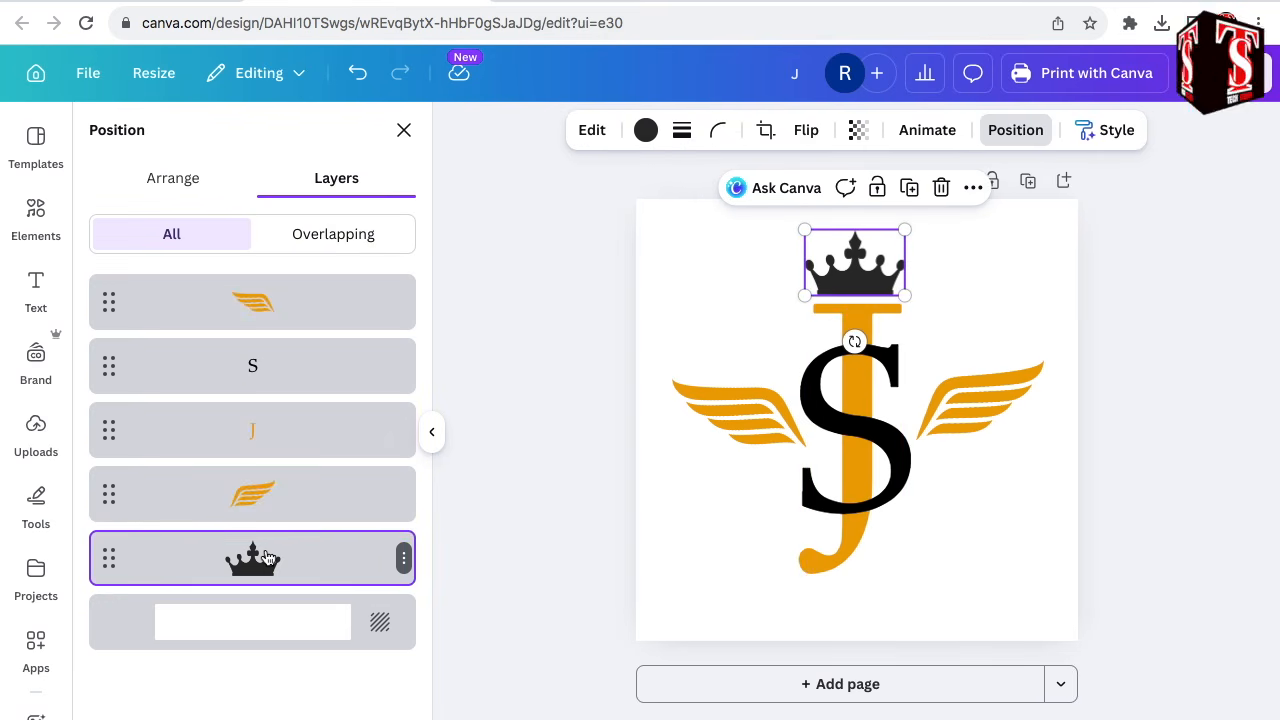
click(592, 130)
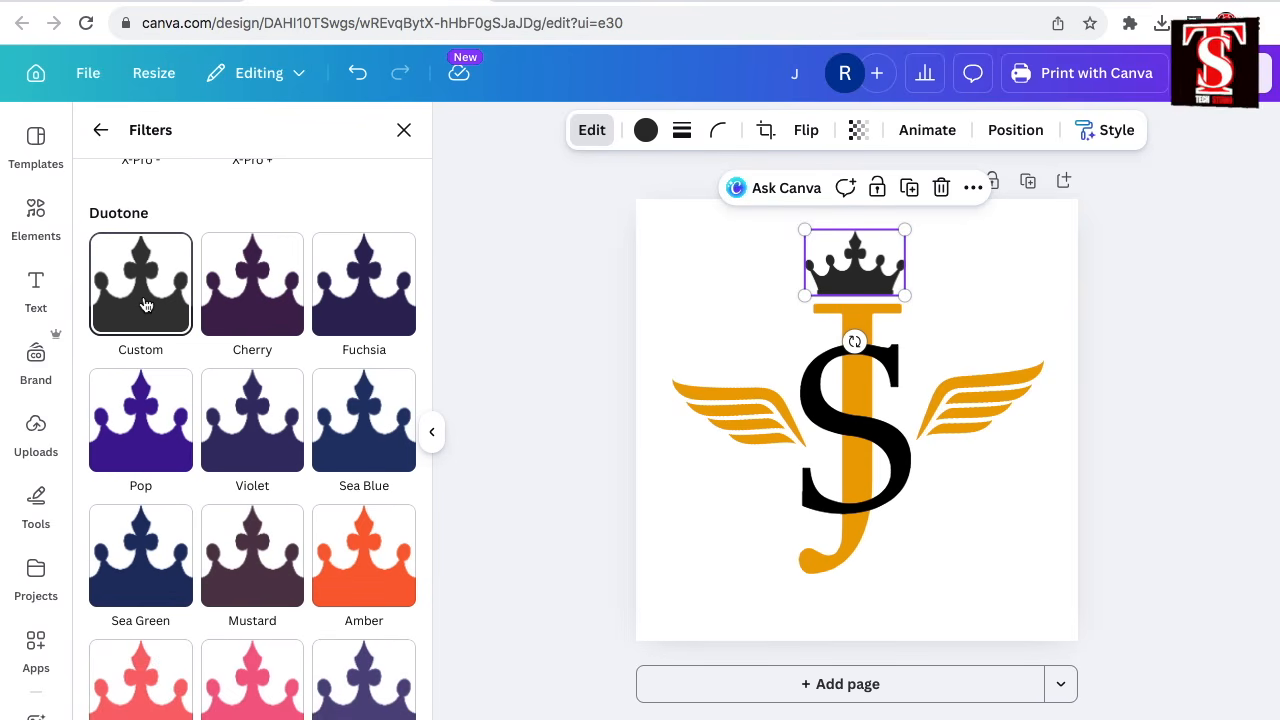
click(145, 305)
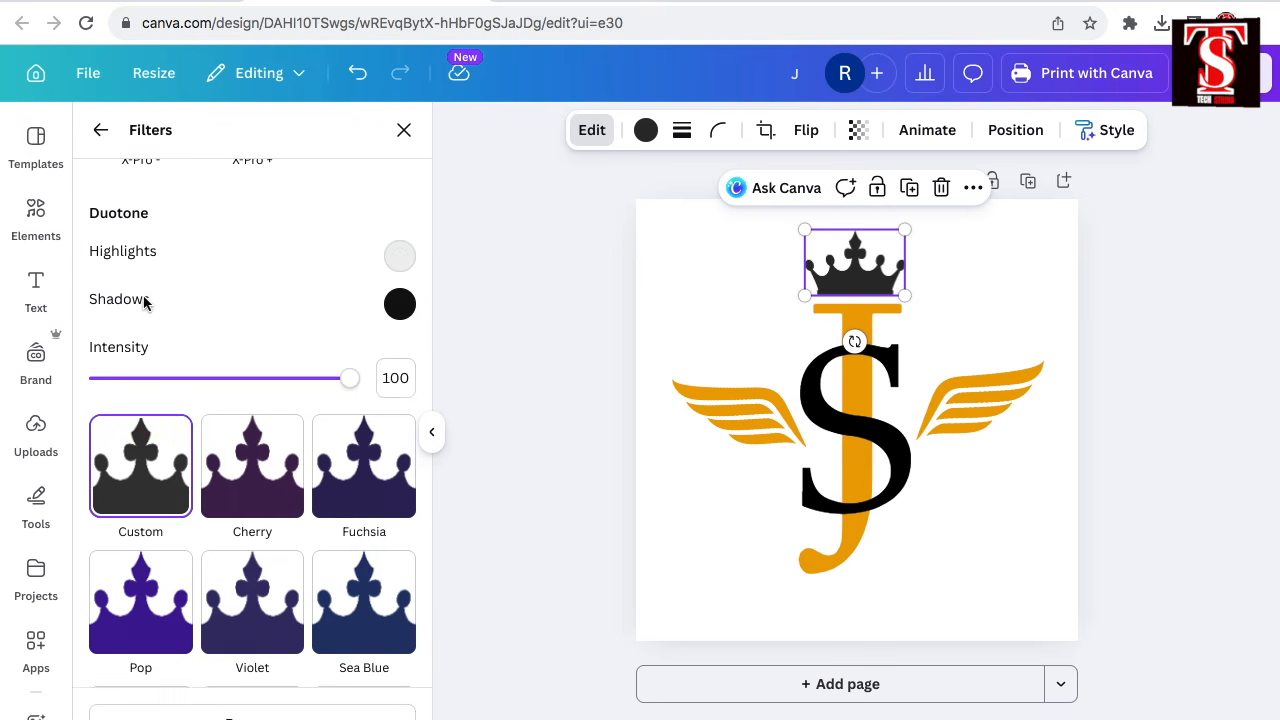
click(400, 257)
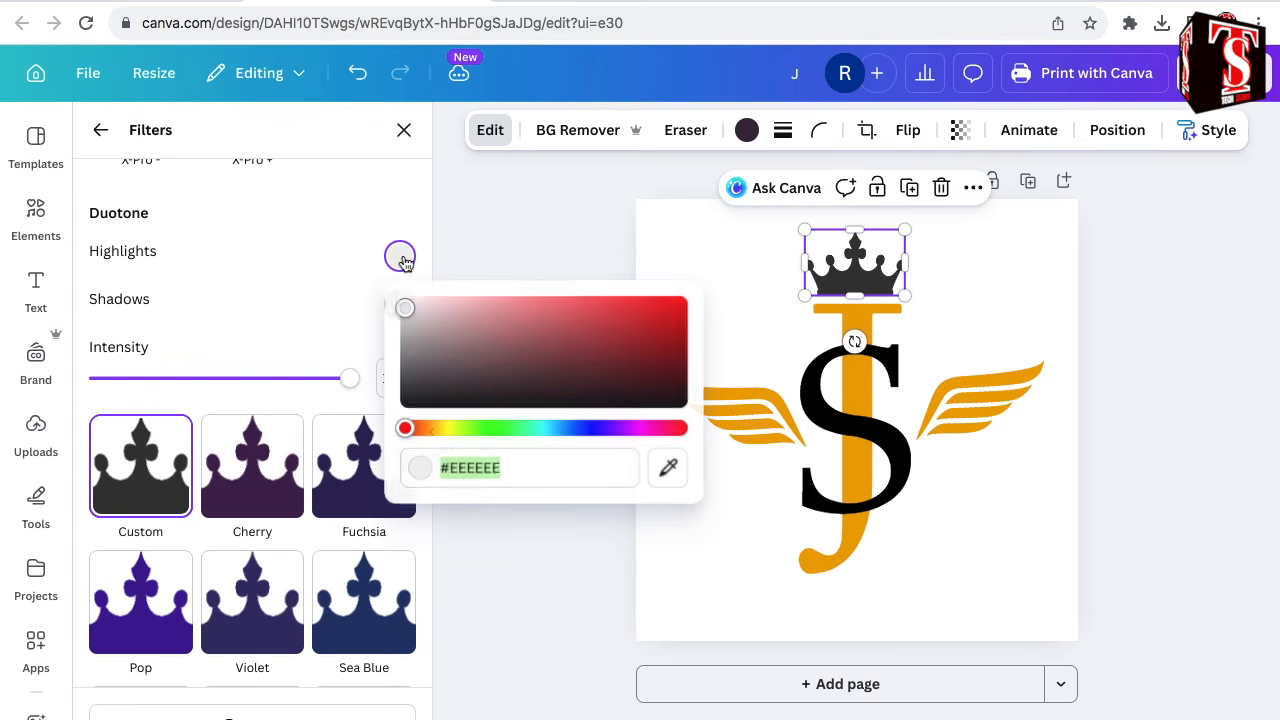
click(669, 470)
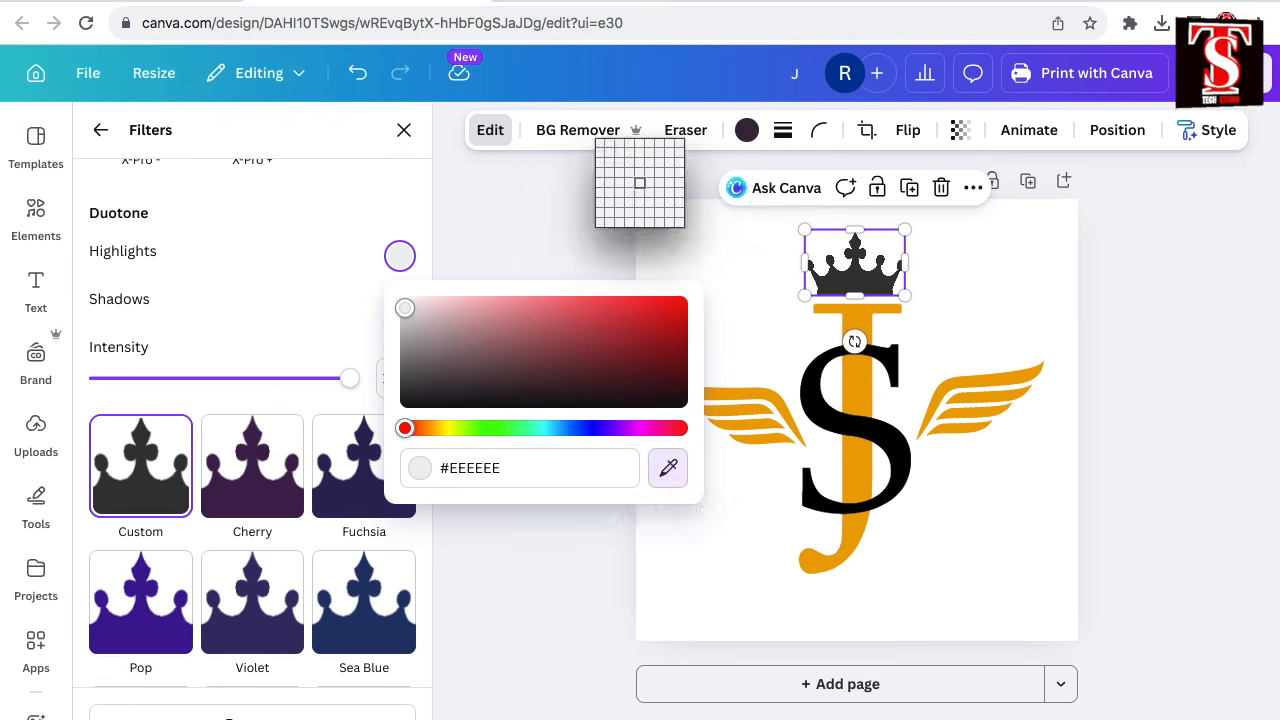
click(982, 396)
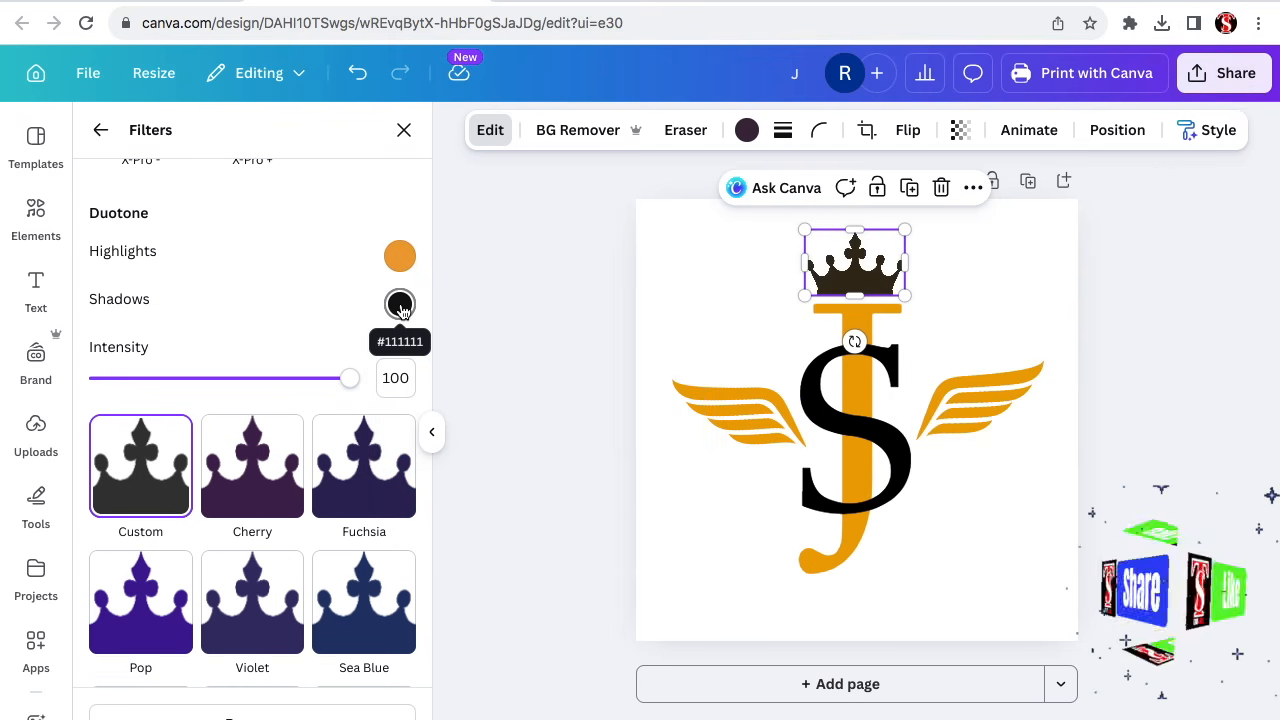
Set the crown's duotone shadows to the orange sampled from the right wing.
click(399, 305)
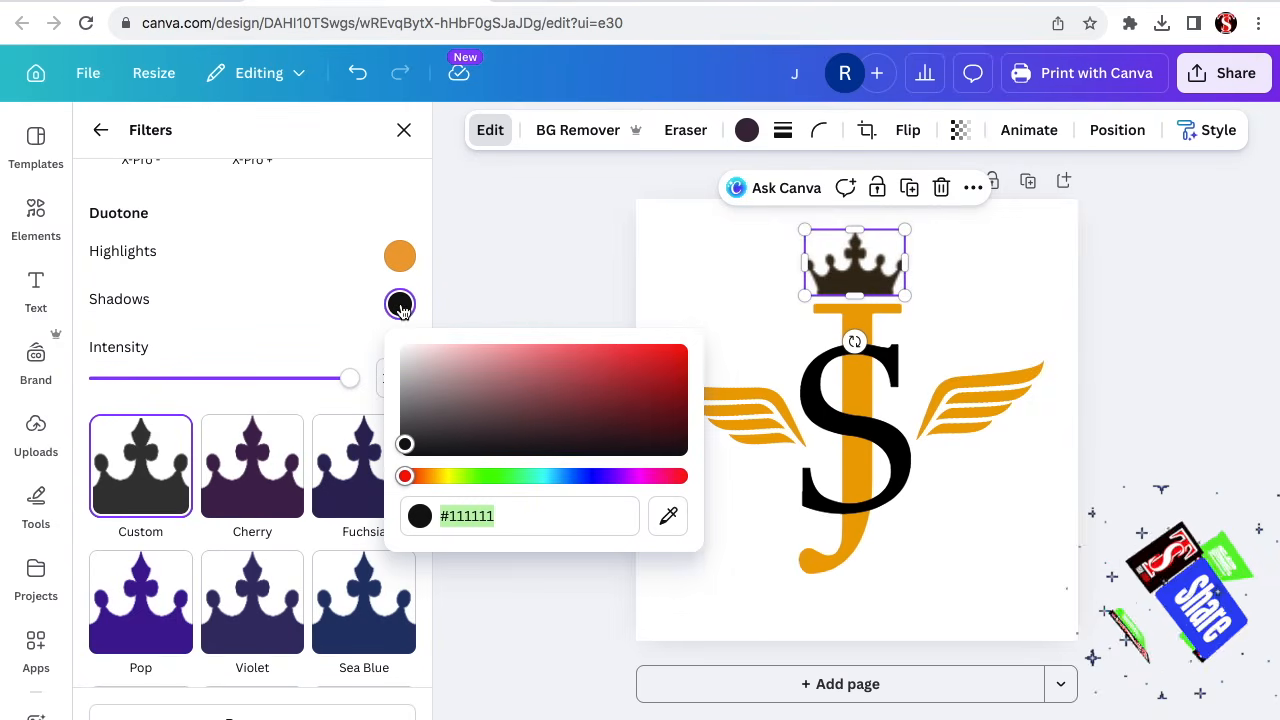
click(669, 516)
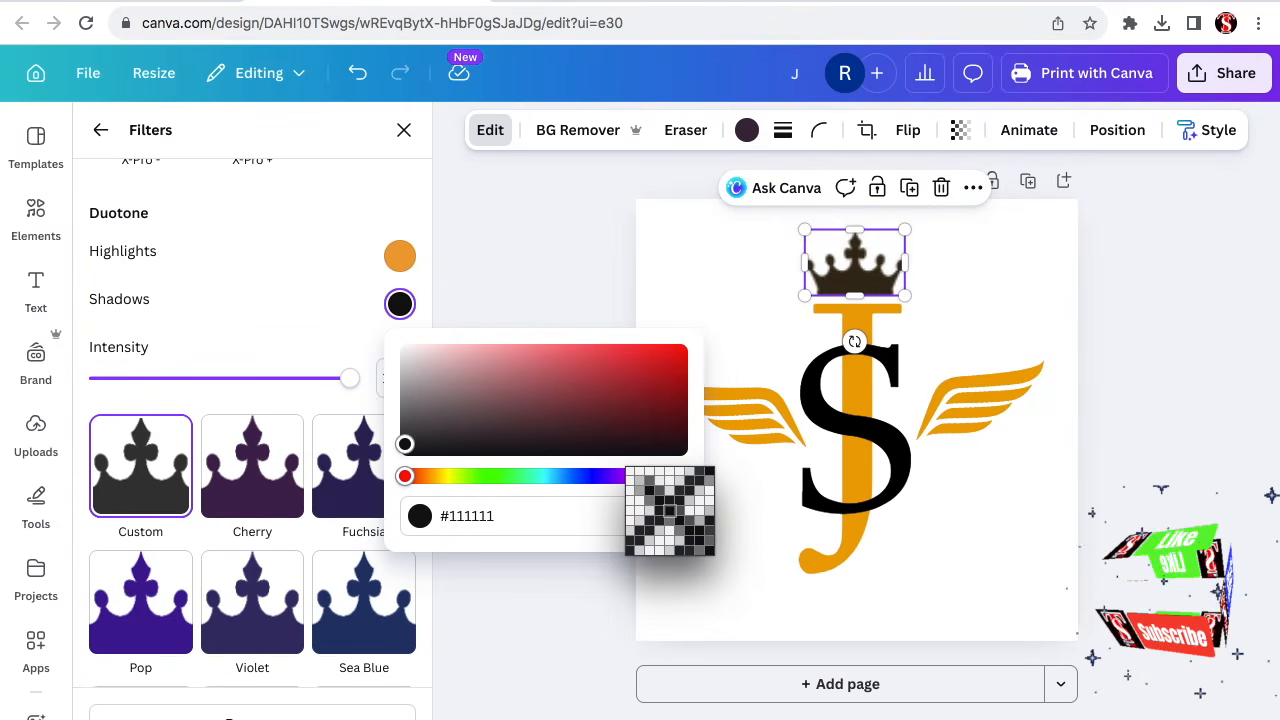
click(980, 396)
Move the S down the layer order so that it sits behind the J.
click(1120, 131)
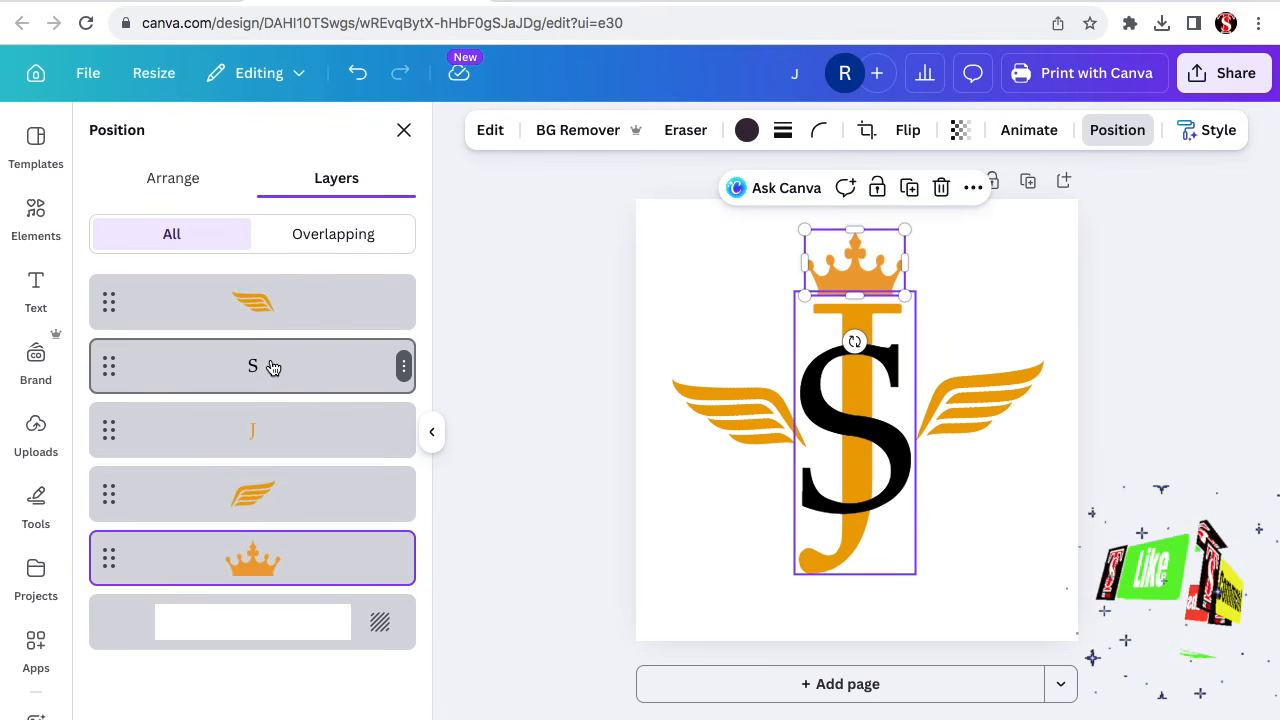
drag(272, 367, 279, 572)
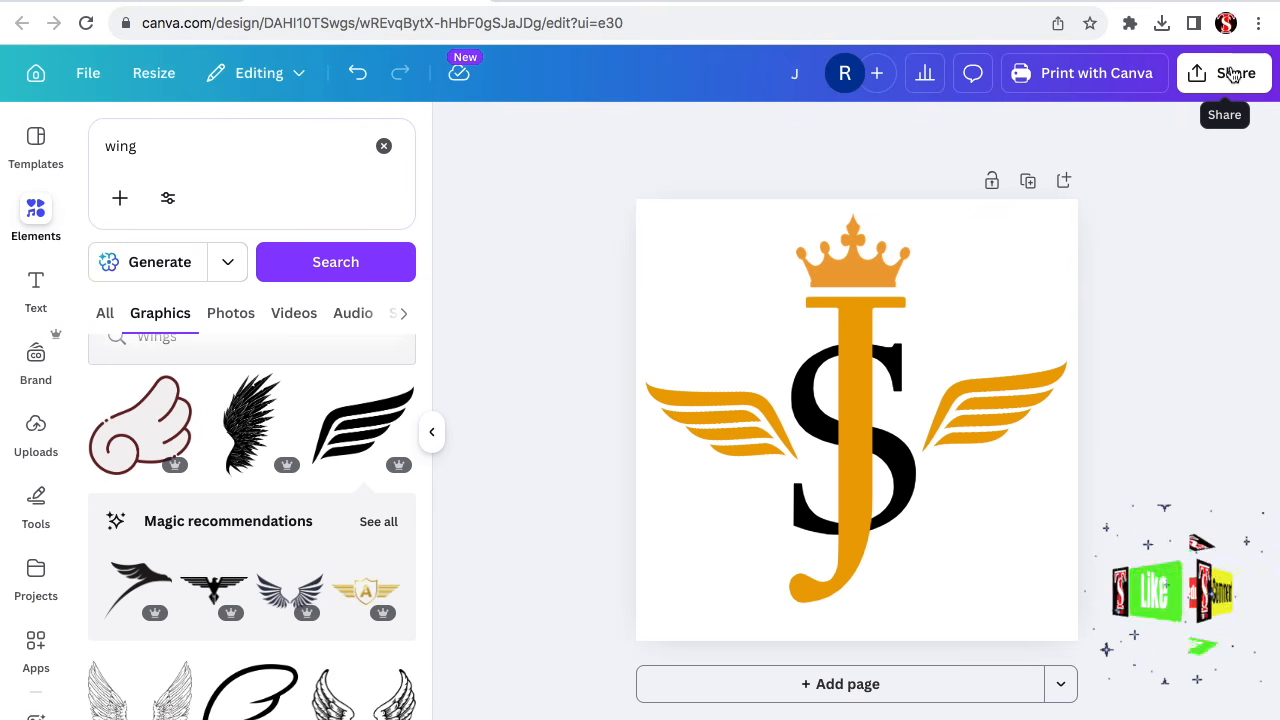
Download the logo as a PNG at size 1 with a transparent background.
click(1233, 76)
click(917, 532)
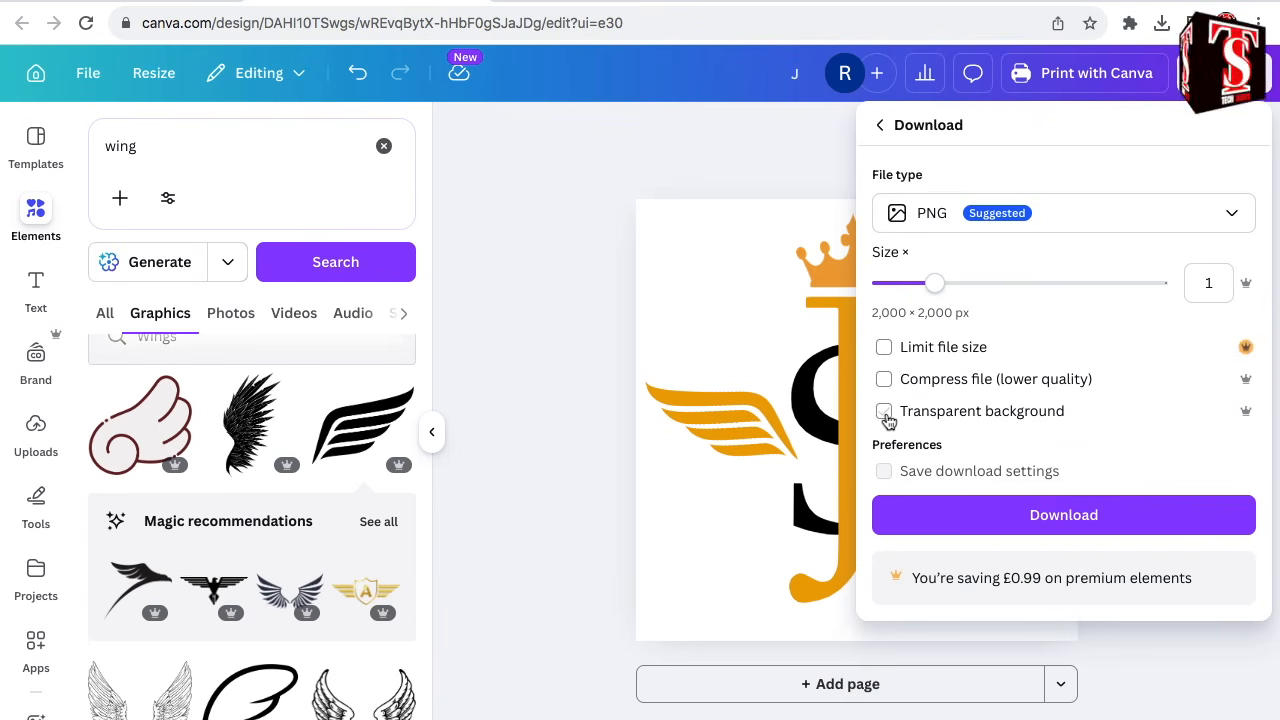
click(885, 413)
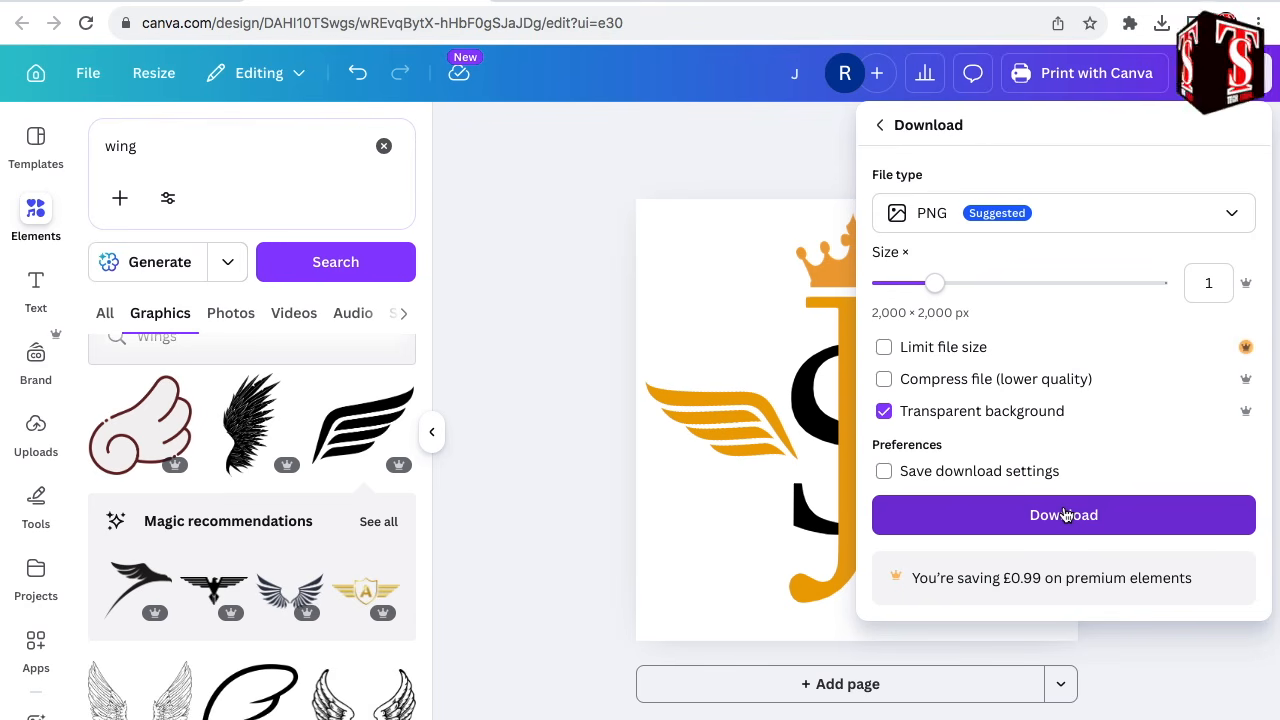
click(1065, 515)
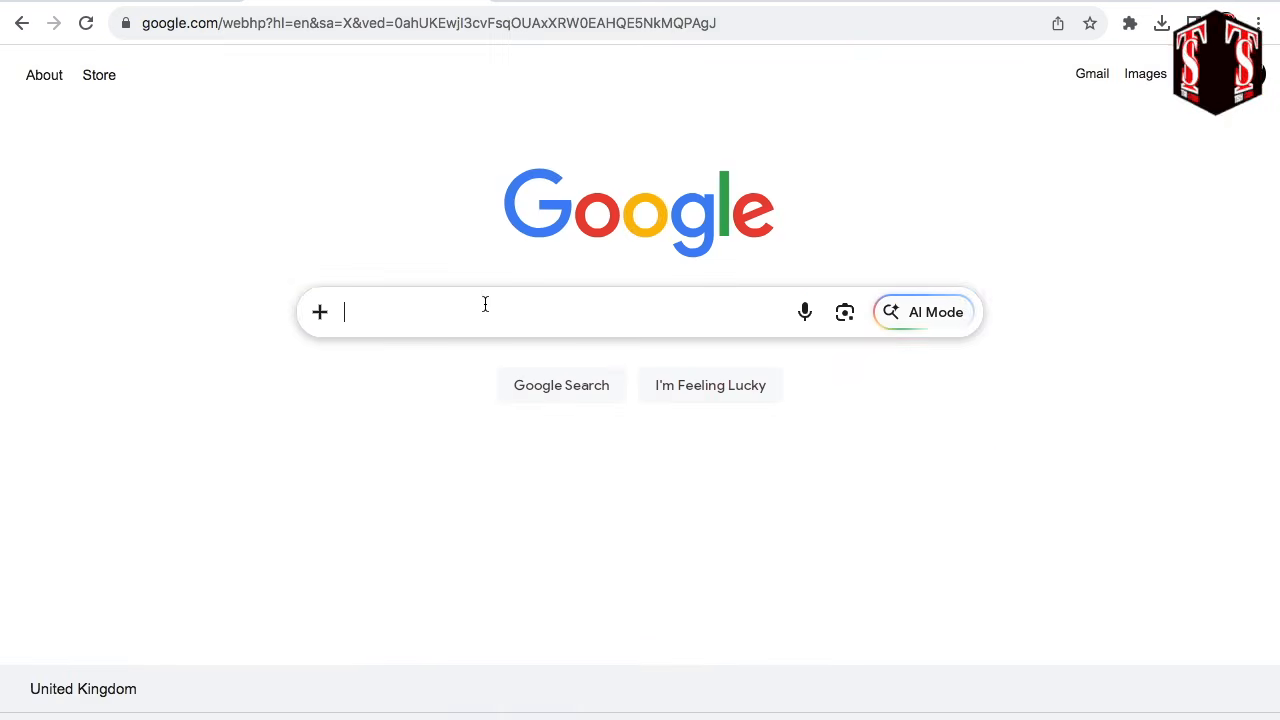
Search Google for photopea and open the Photopea online photo editor.
text(photopea)
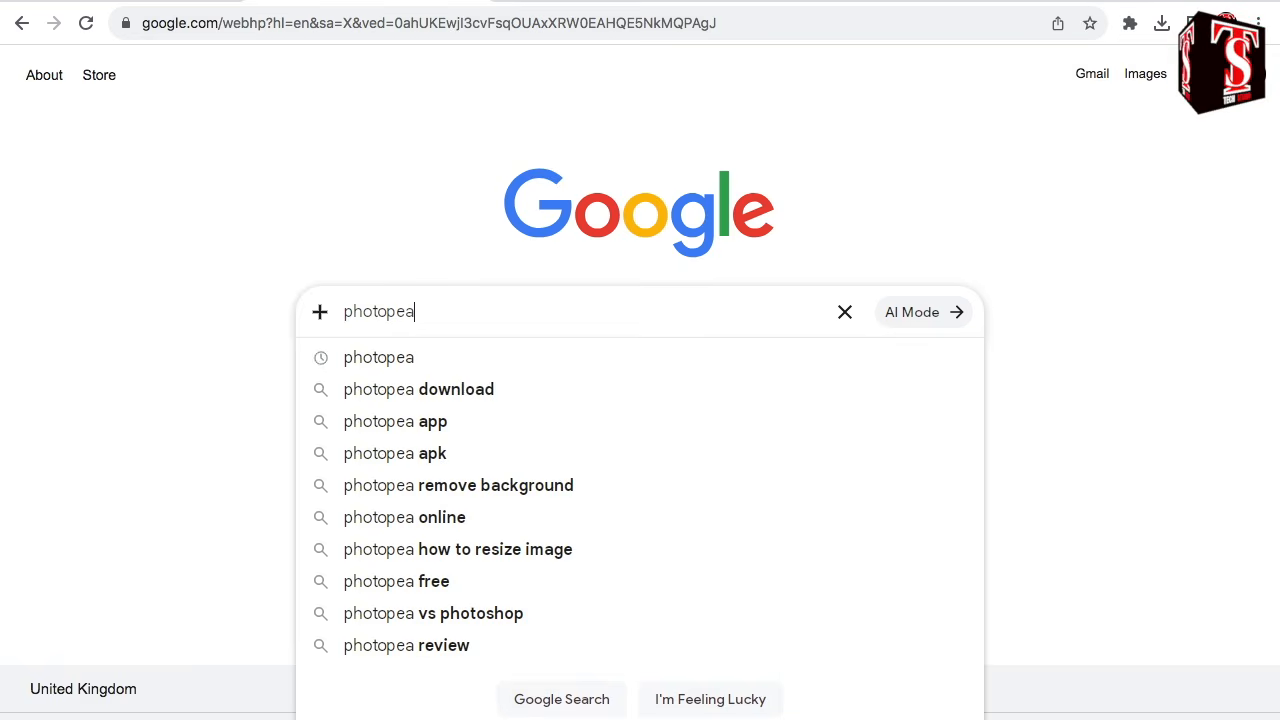
key(Return)
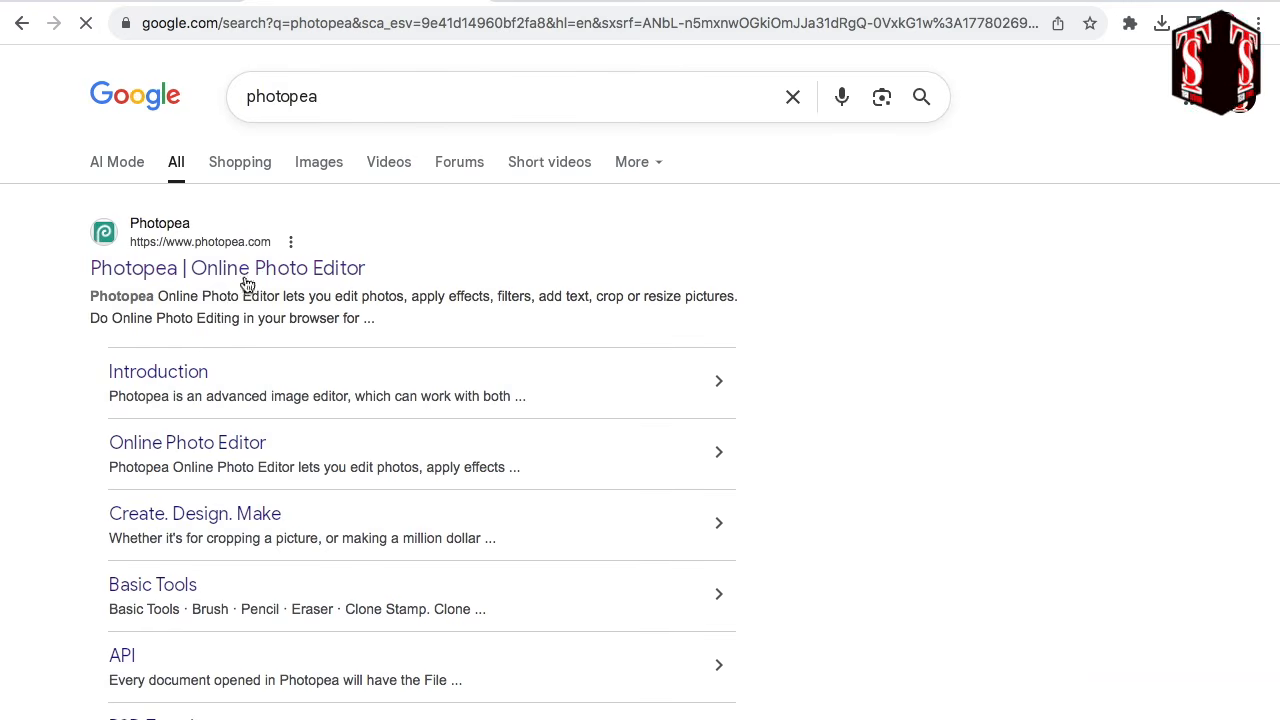
click(226, 274)
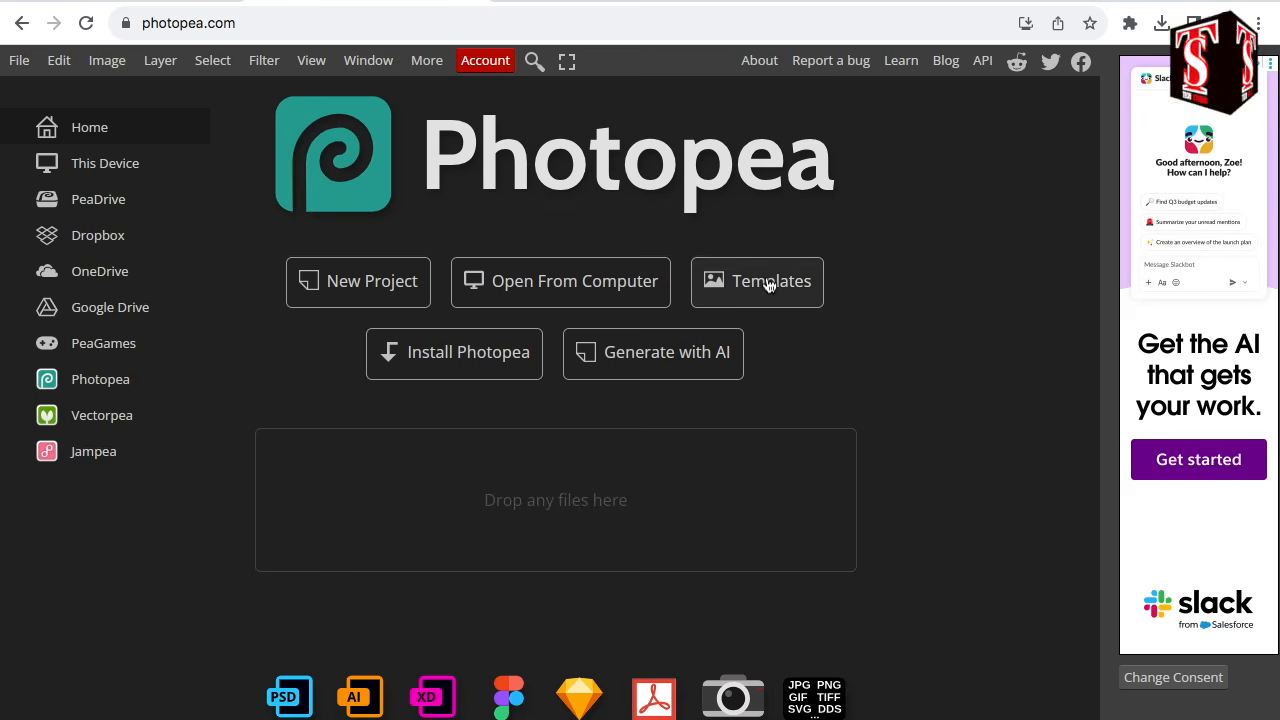
Find the Free Office Logo Mockup among the Photopea templates and open it for editing.
click(768, 284)
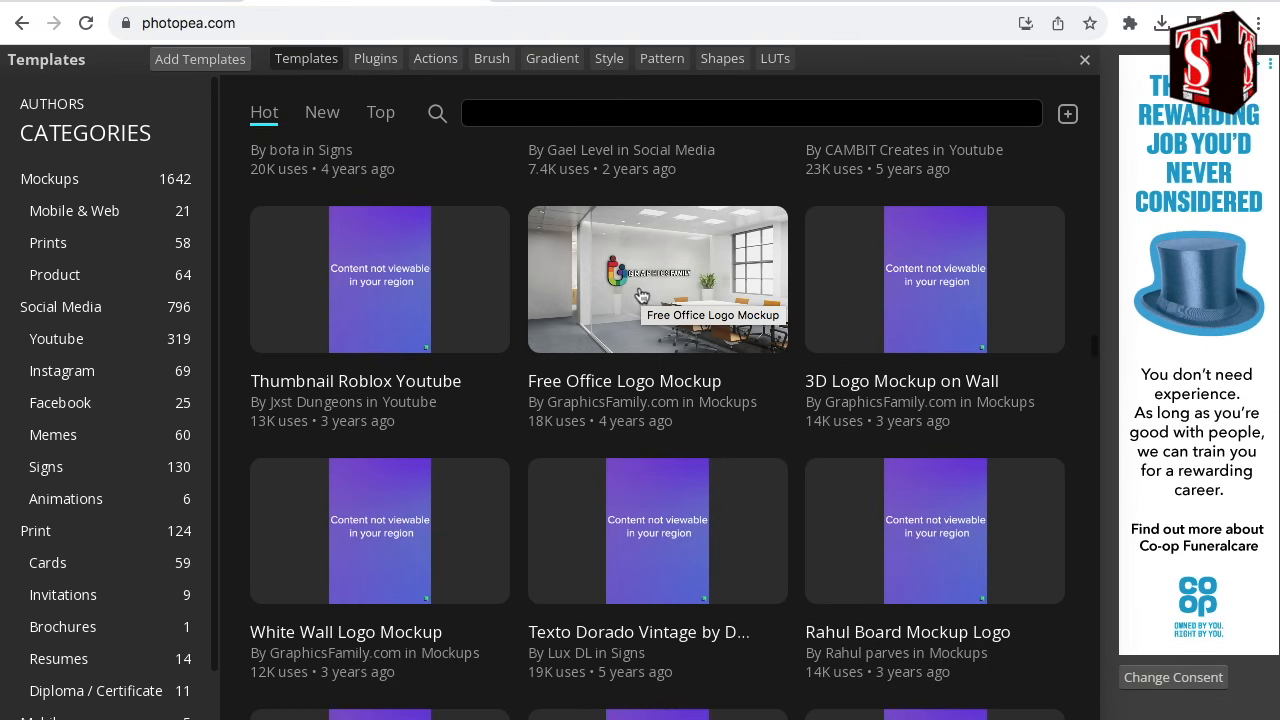
click(641, 295)
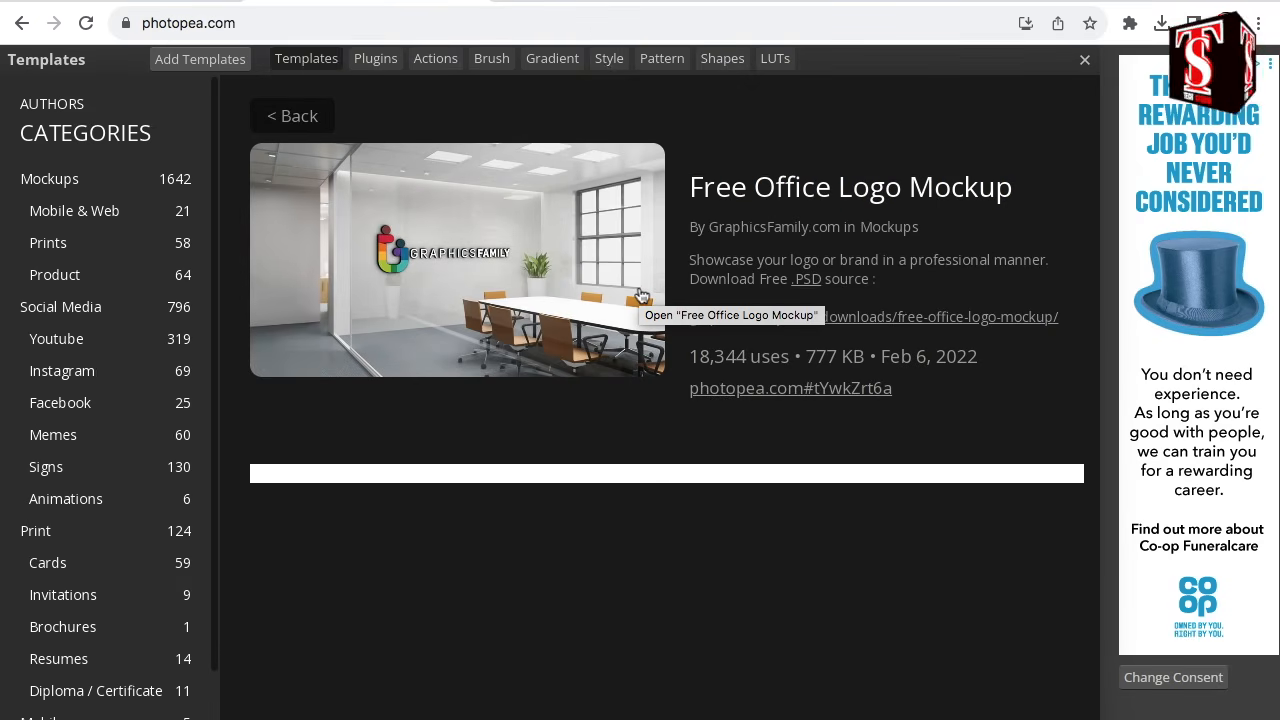
click(641, 295)
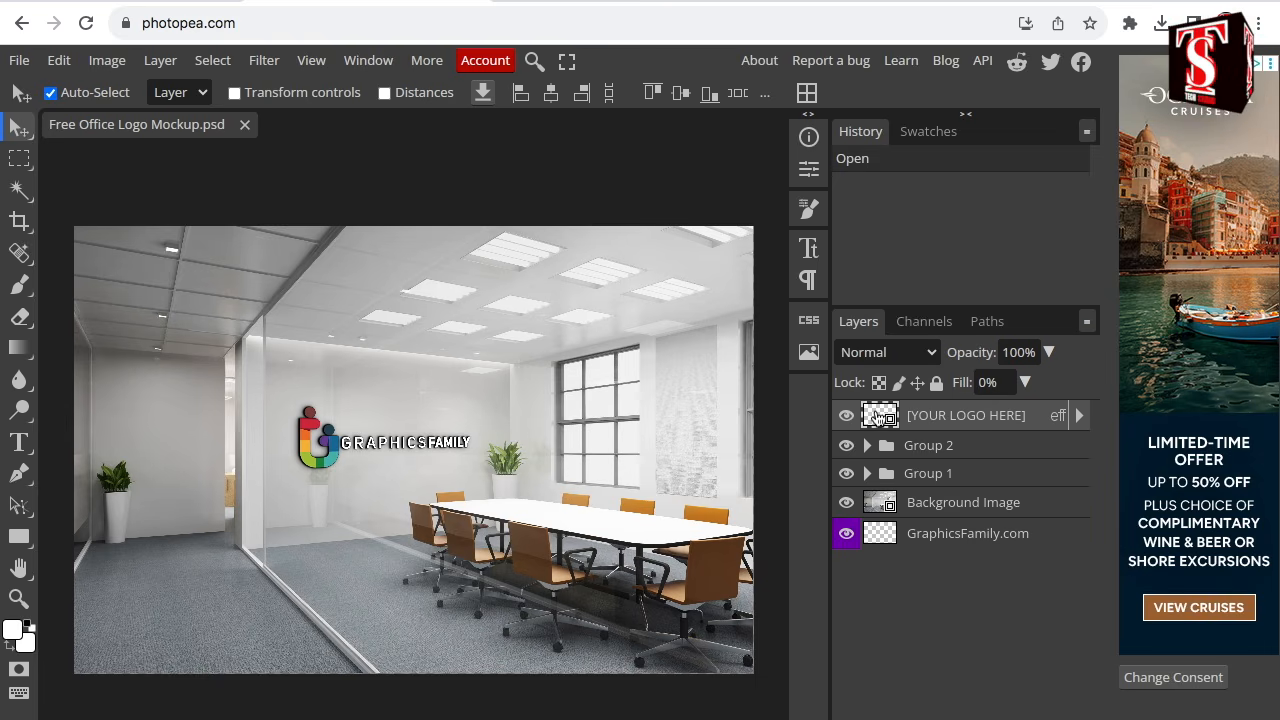
Open the [YOUR LOGO HERE] smart object and hide its GRAPHICSFAMILY text and graphicsfamily-png logo layers.
double_click(876, 418)
click(846, 414)
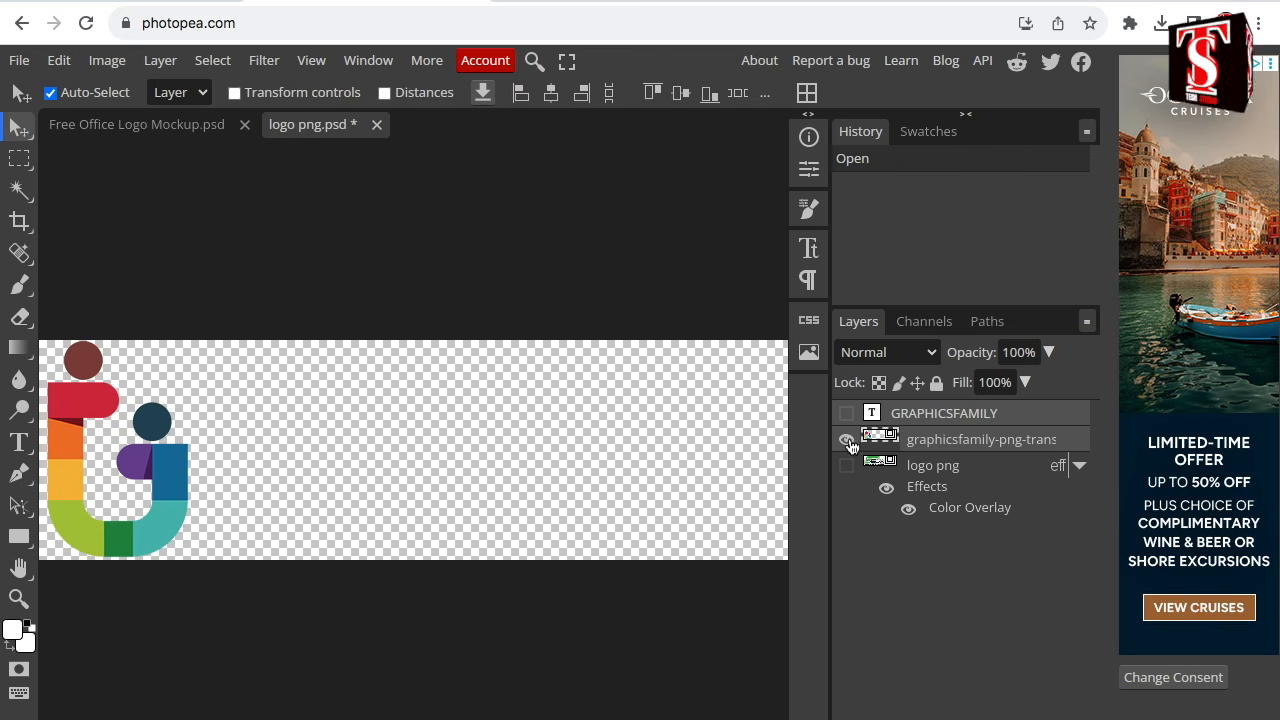
click(847, 440)
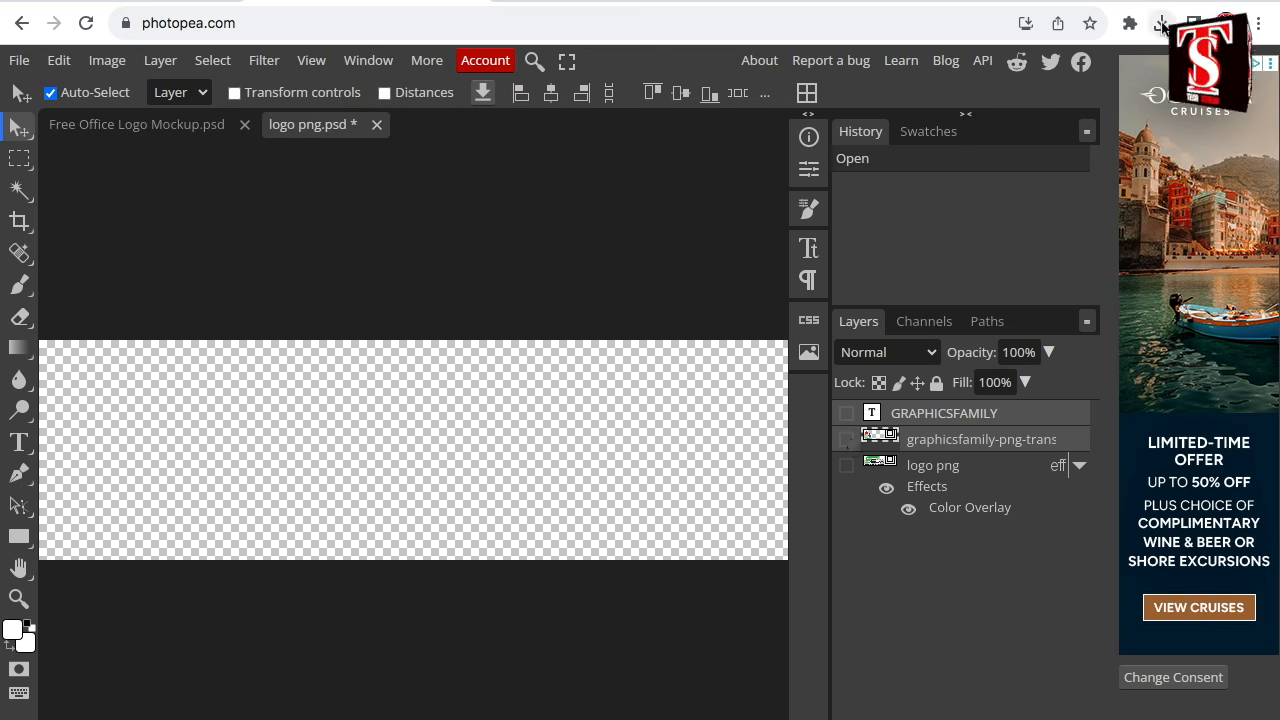
Place the downloaded J (3).png in the middle of the logo document and save the smart object.
click(1161, 24)
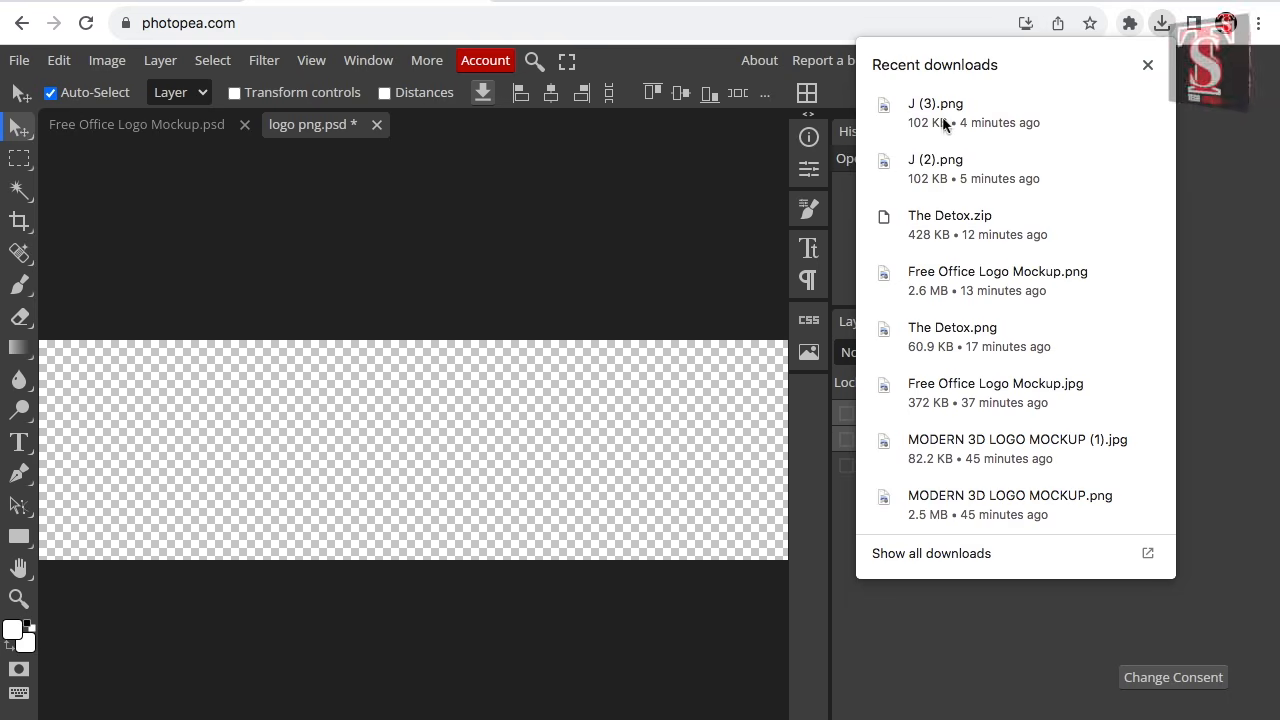
drag(943, 120, 417, 423)
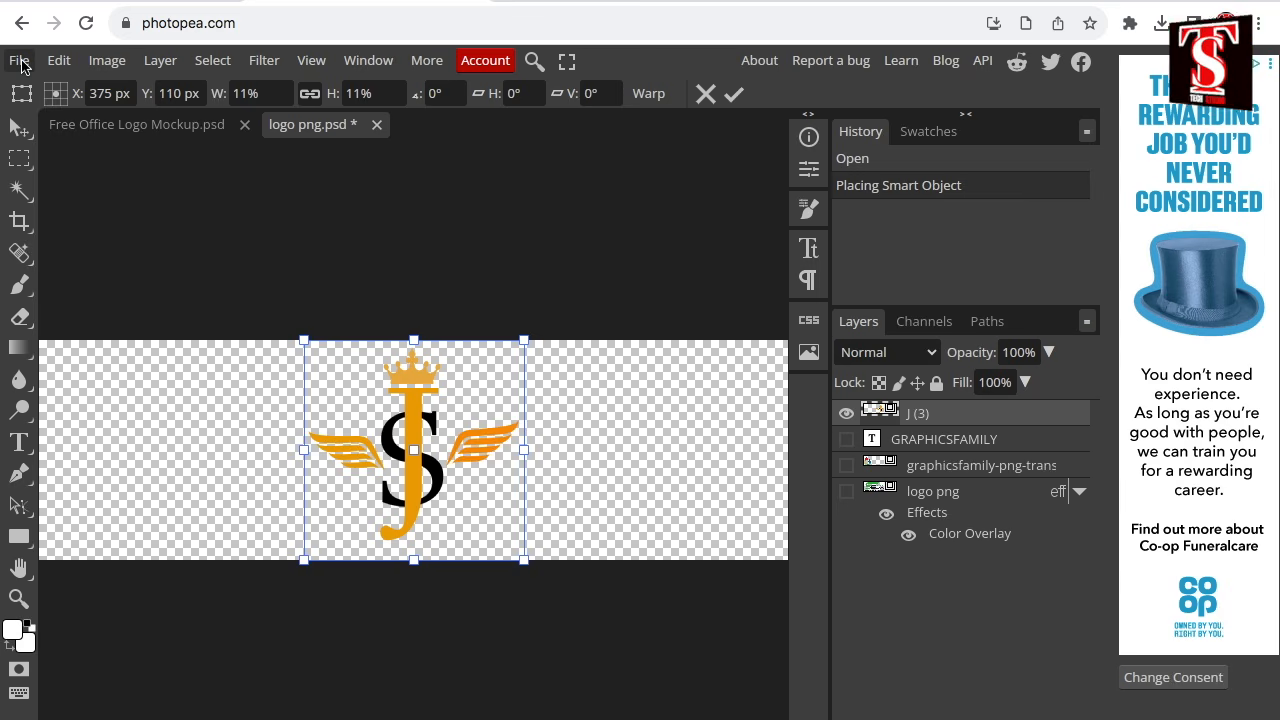
click(19, 62)
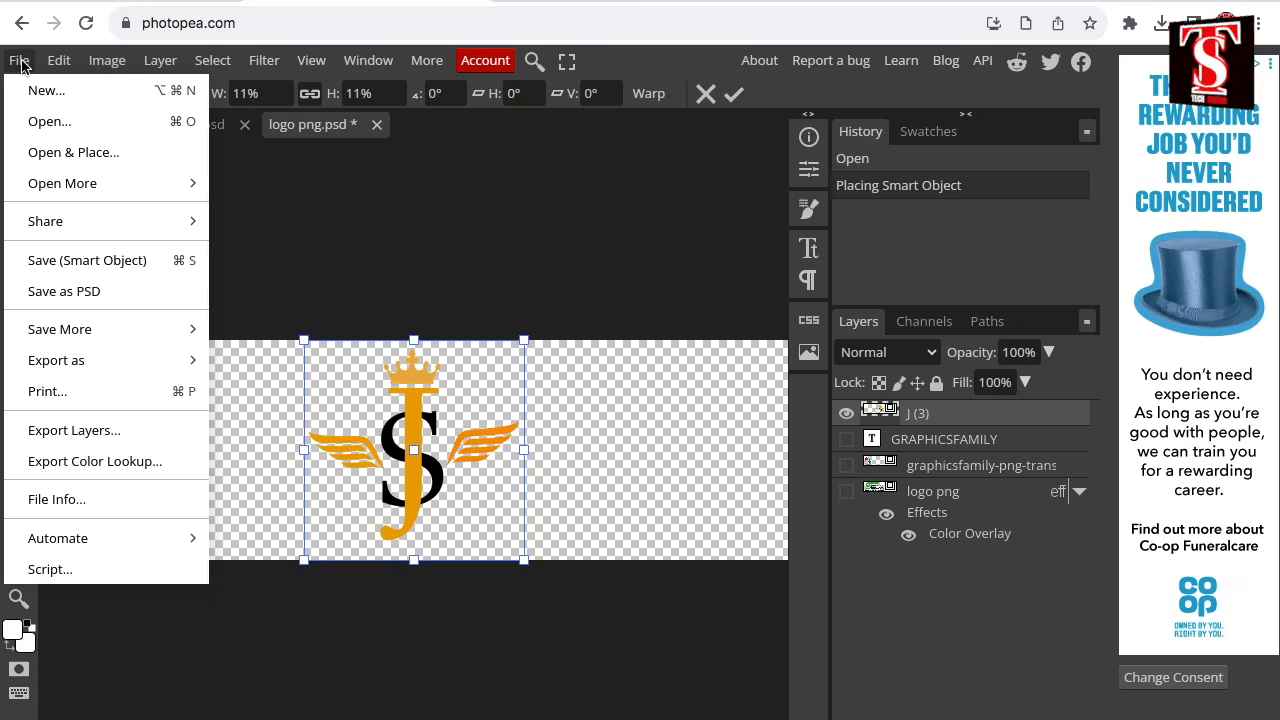
mouse_move(90, 338)
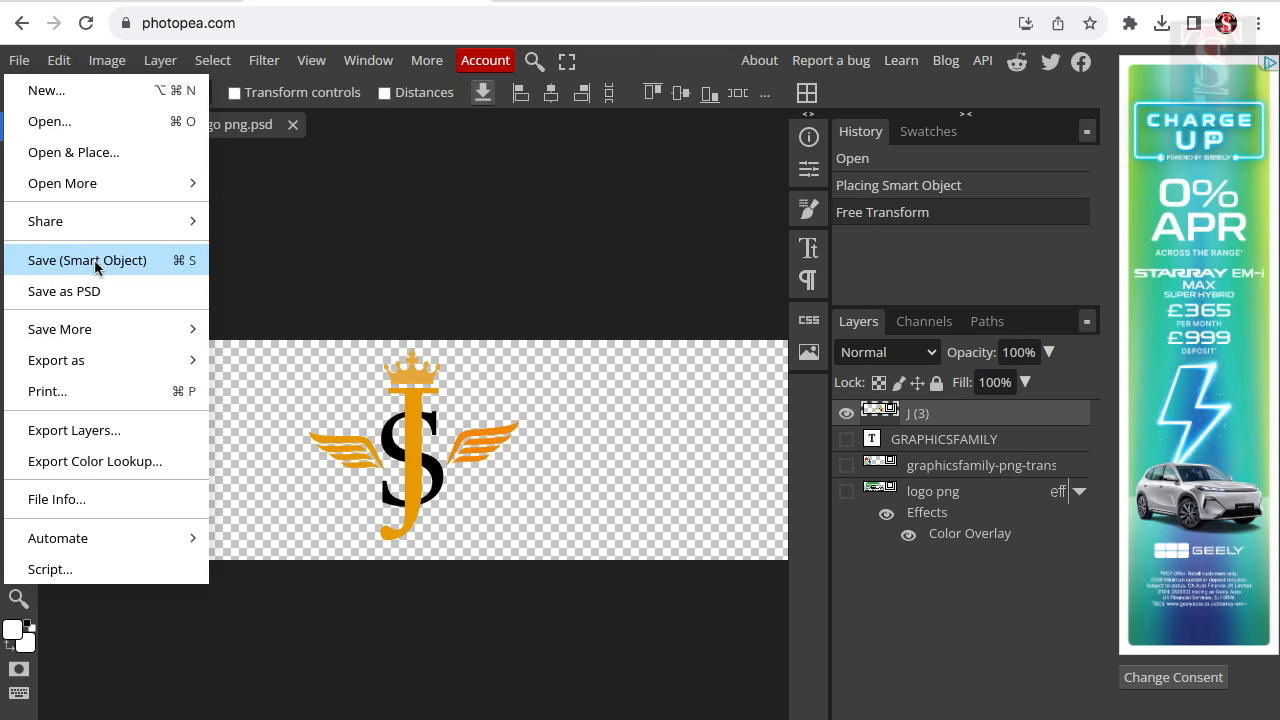
click(90, 262)
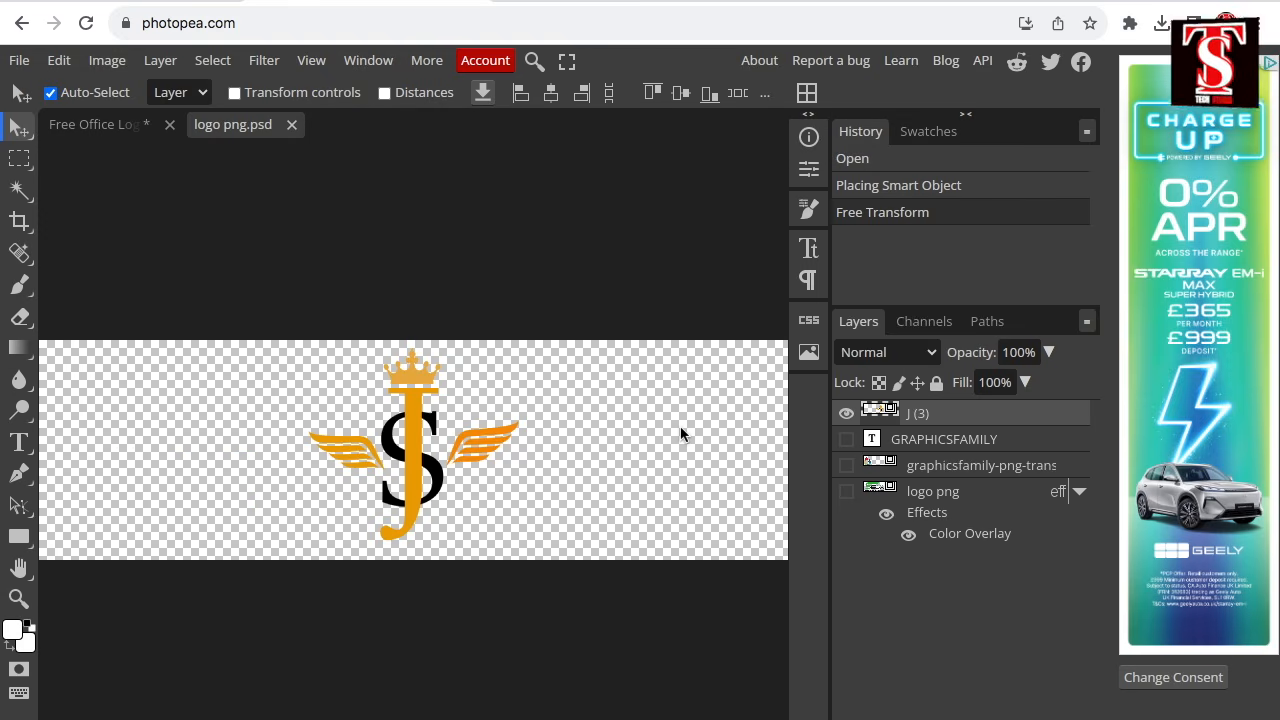
Return to the Free Office Logo Mockup document and export it as a 2718 × 1790 px PNG at 100% quality.
click(100, 125)
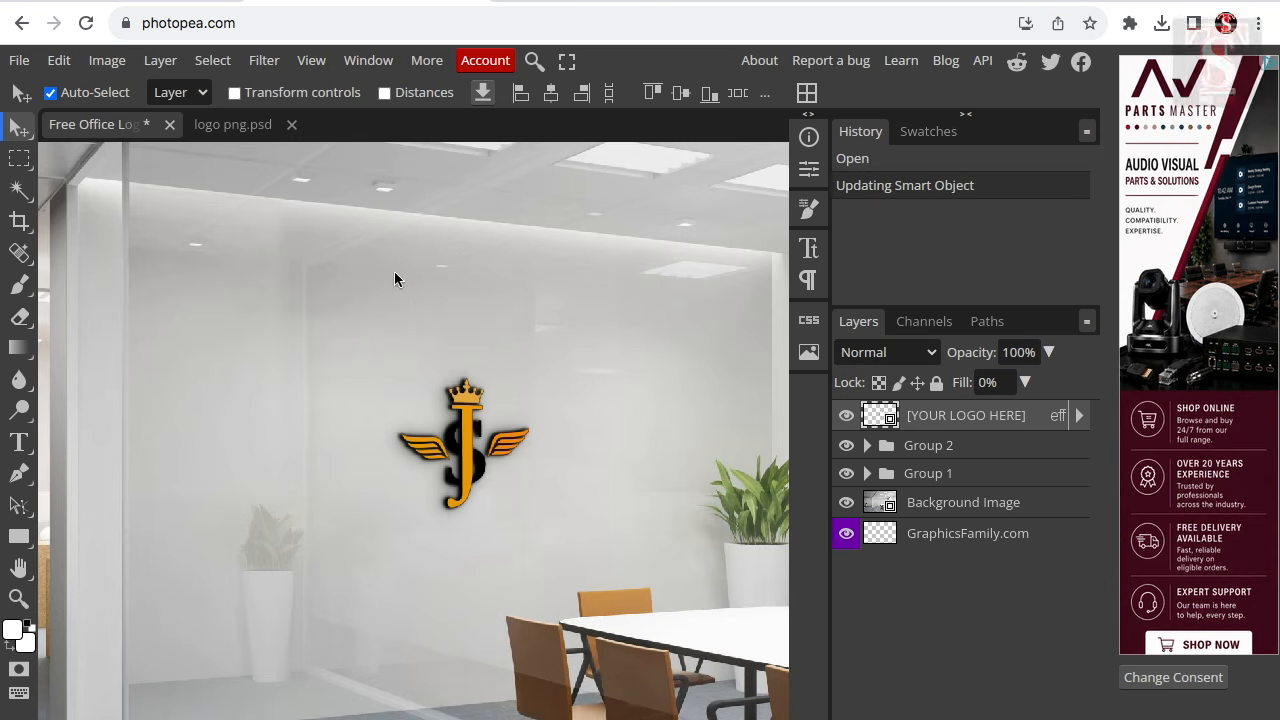
click(19, 64)
mouse_move(97, 370)
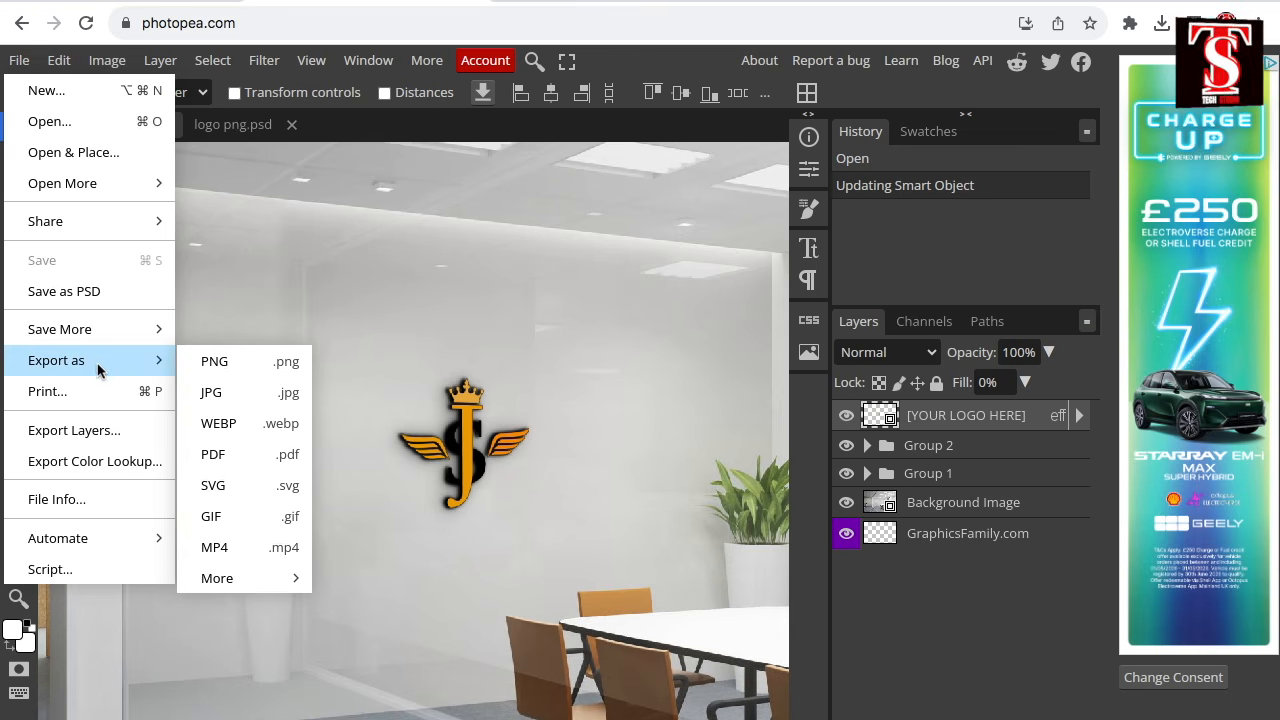
click(221, 364)
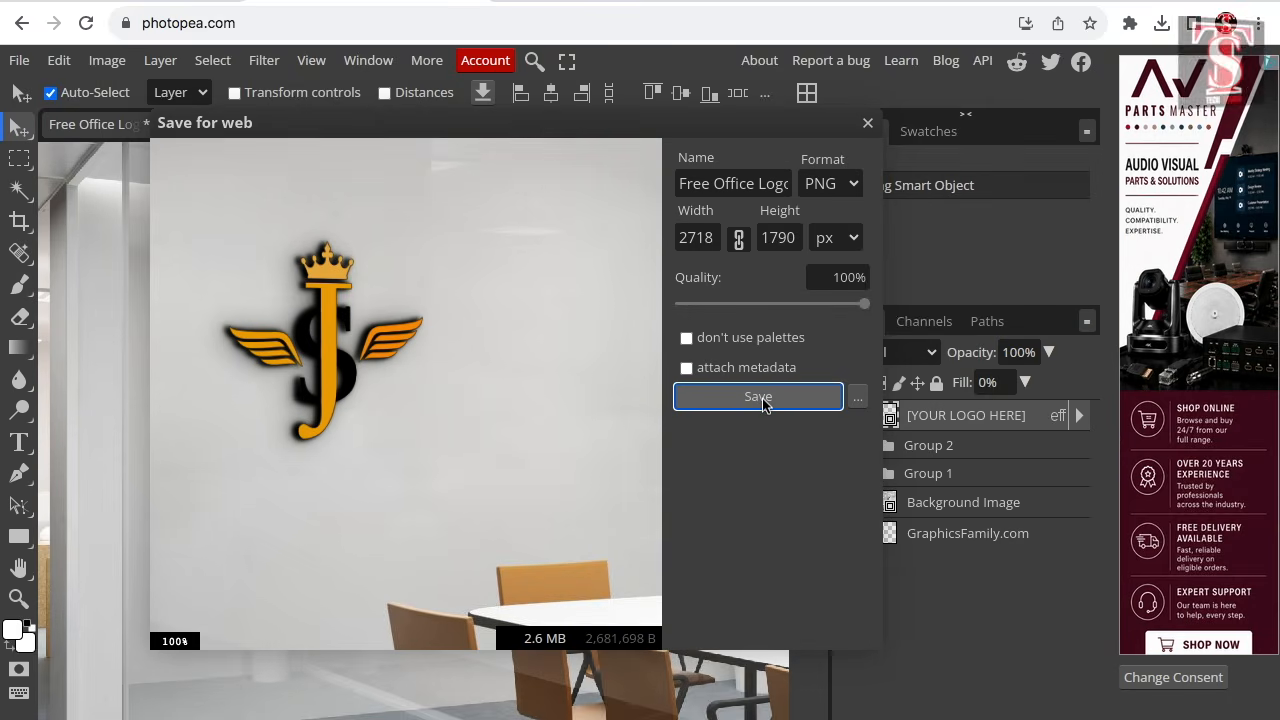
click(760, 397)
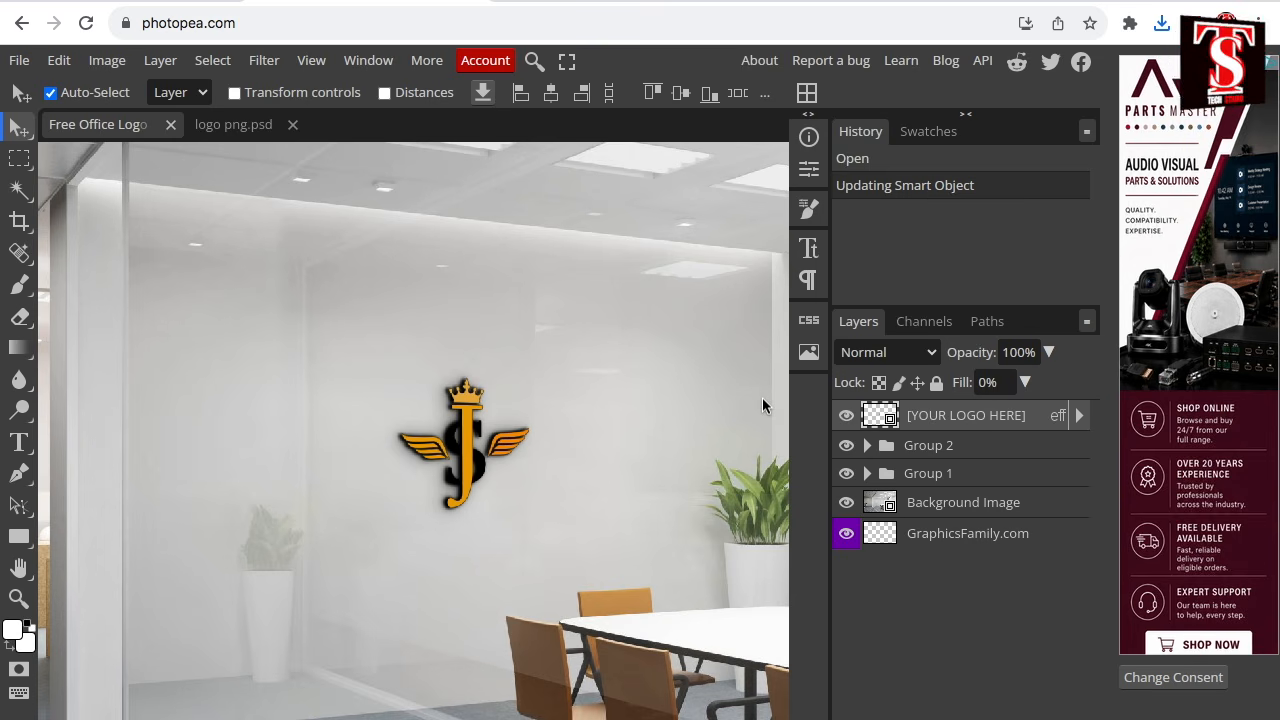